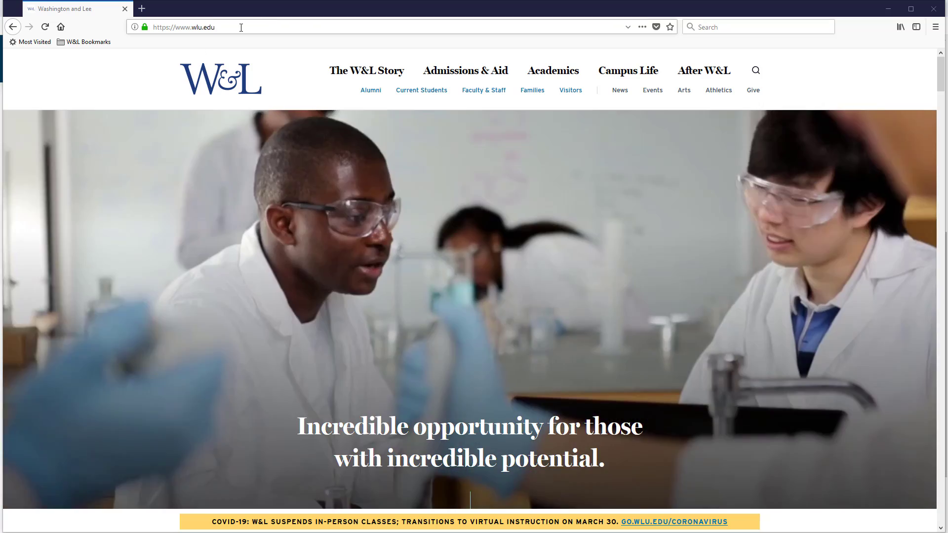
- Go to the website 3d.wlu.edu
click(437, 29)
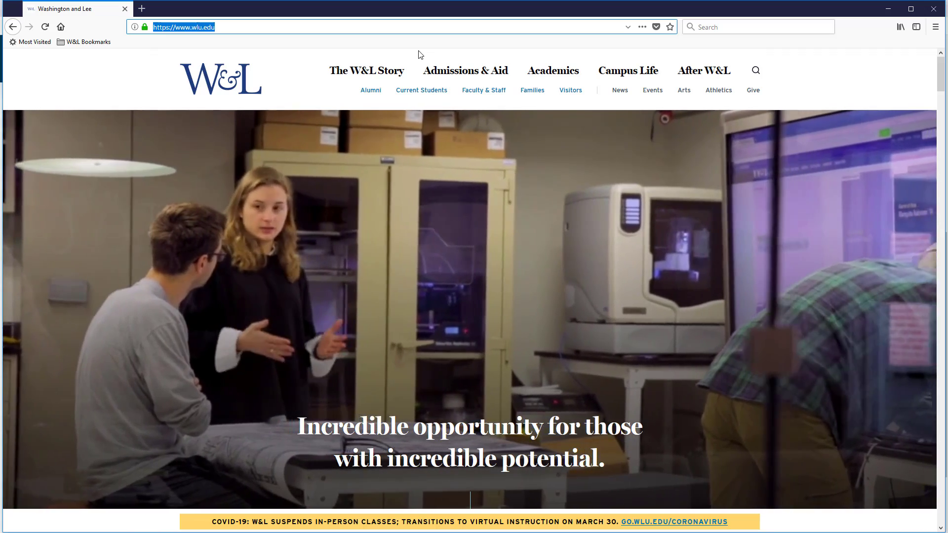
text(3d.wlu.edu/)
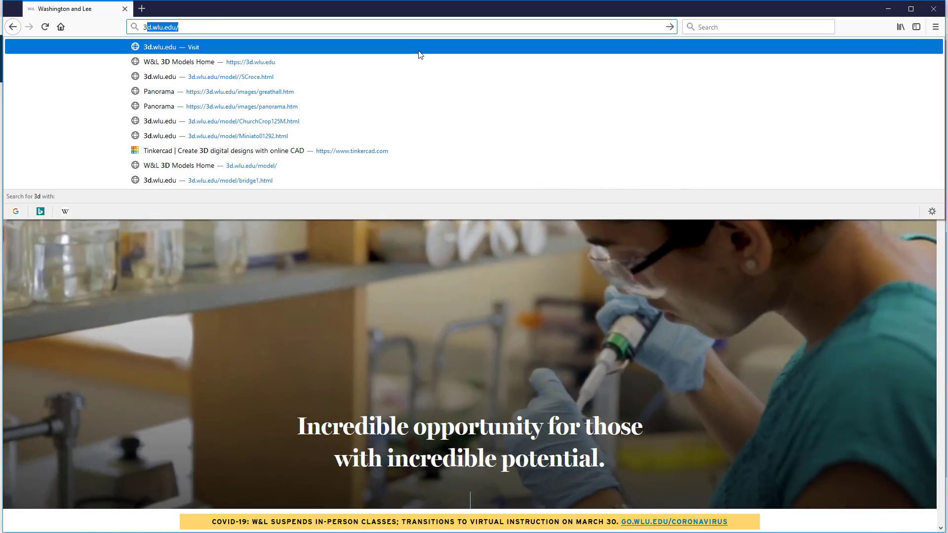
key(Return)
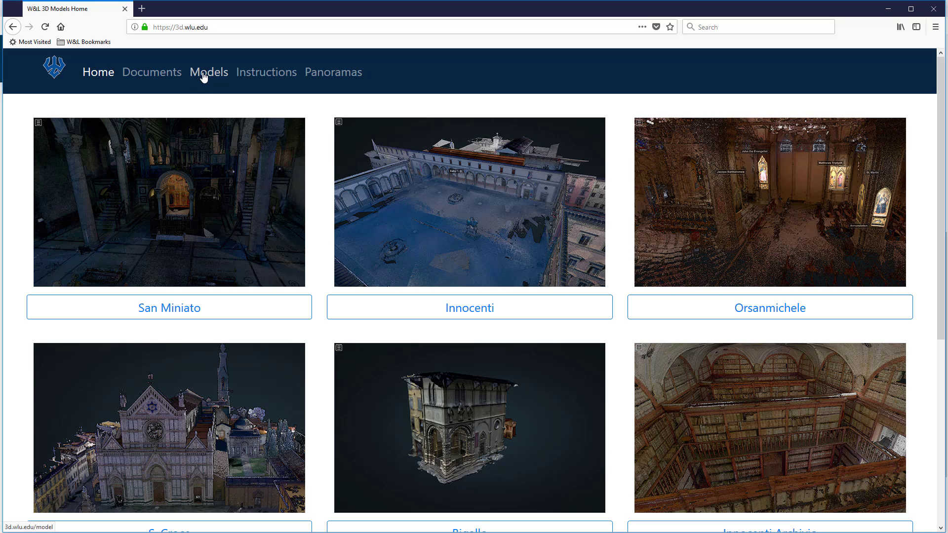
- Open the bridge1 model from the site's list of models
click(205, 76)
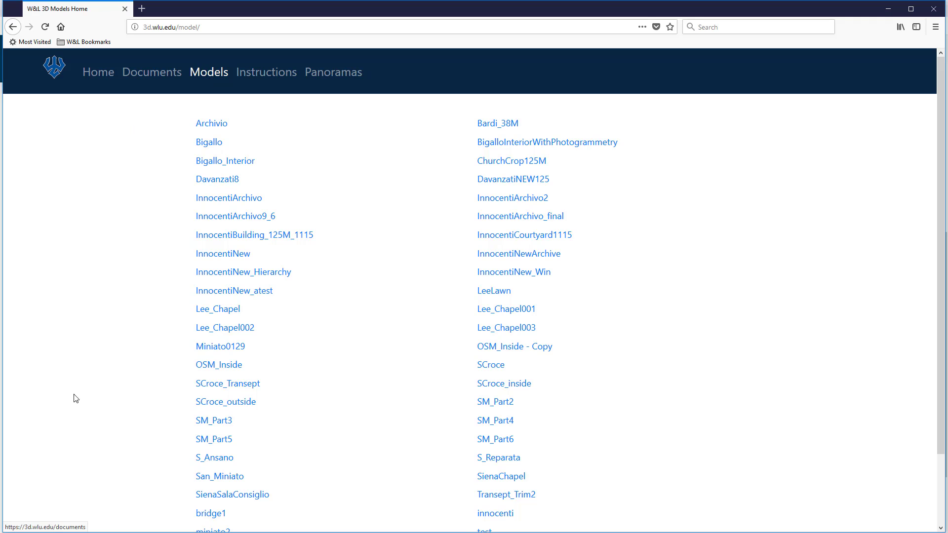
scroll(79, 393, down, 1)
scroll(79, 393, down, 1)
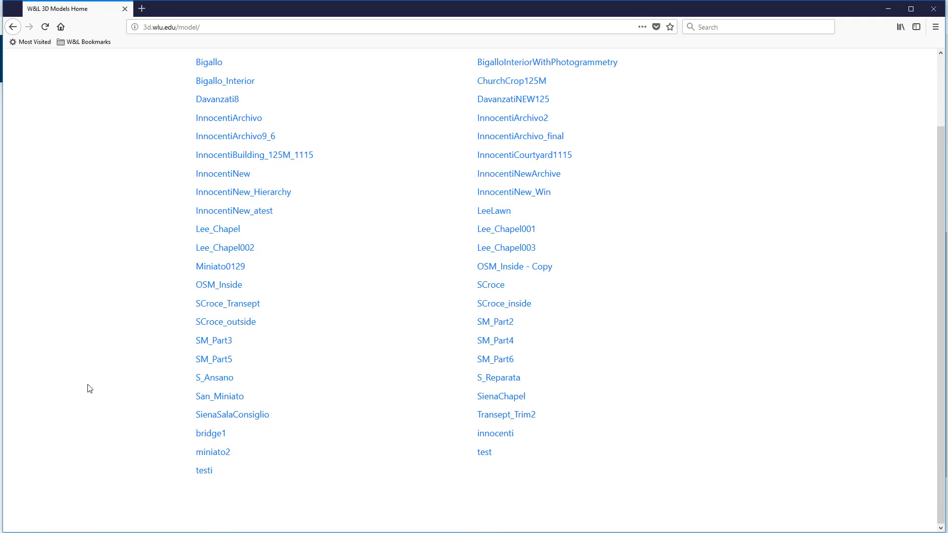
click(212, 434)
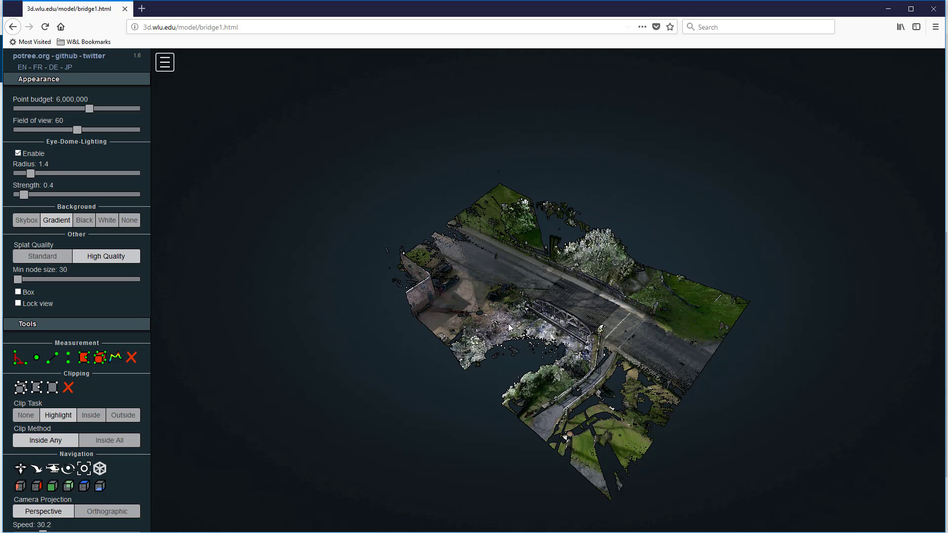
- Examine the bridge point cloud from the overall site down to the stream channel beneath the deck
right_drag(540, 340, 467, 299)
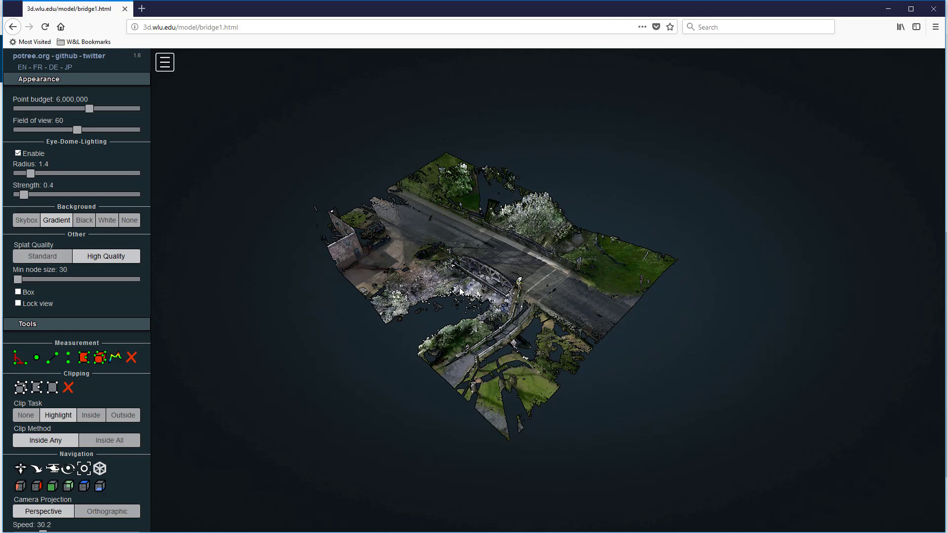
drag(452, 289, 511, 262)
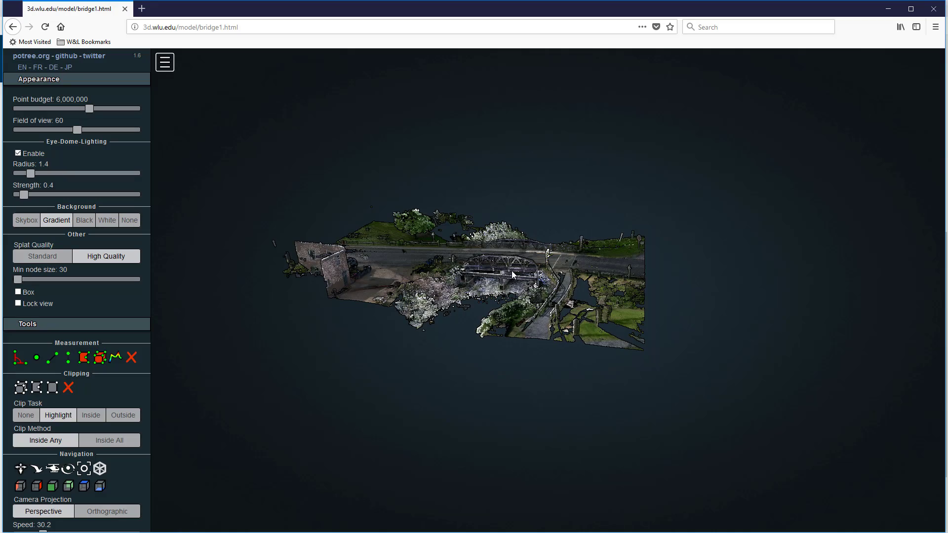
scroll(512, 270, up, 5)
right_drag(533, 252, 583, 250)
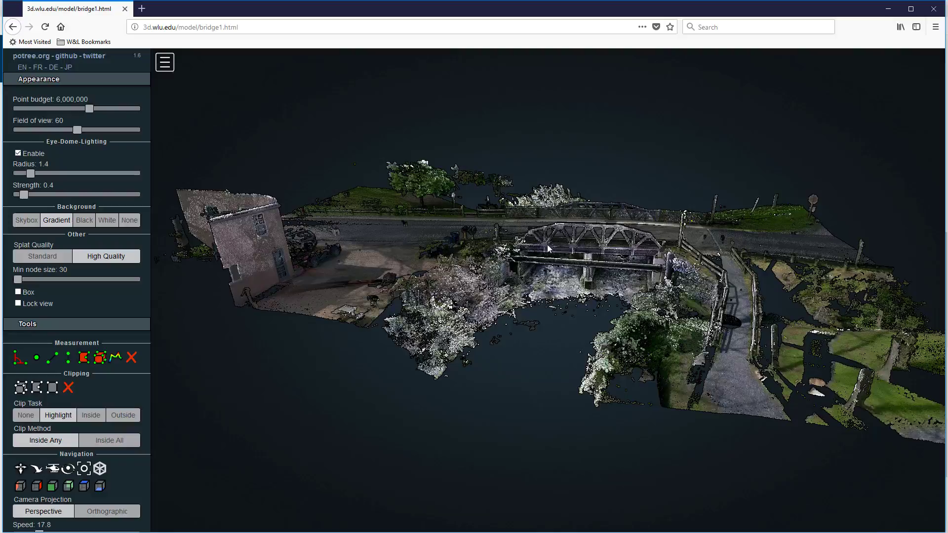
drag(547, 244, 494, 267)
scroll(544, 255, up, 5)
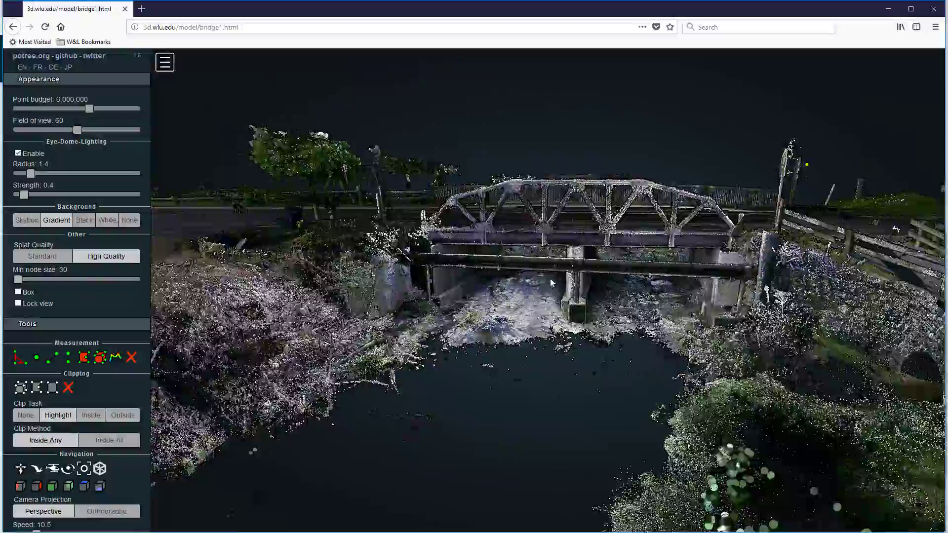
scroll(494, 266, up, 8)
scroll(497, 287, down, 5)
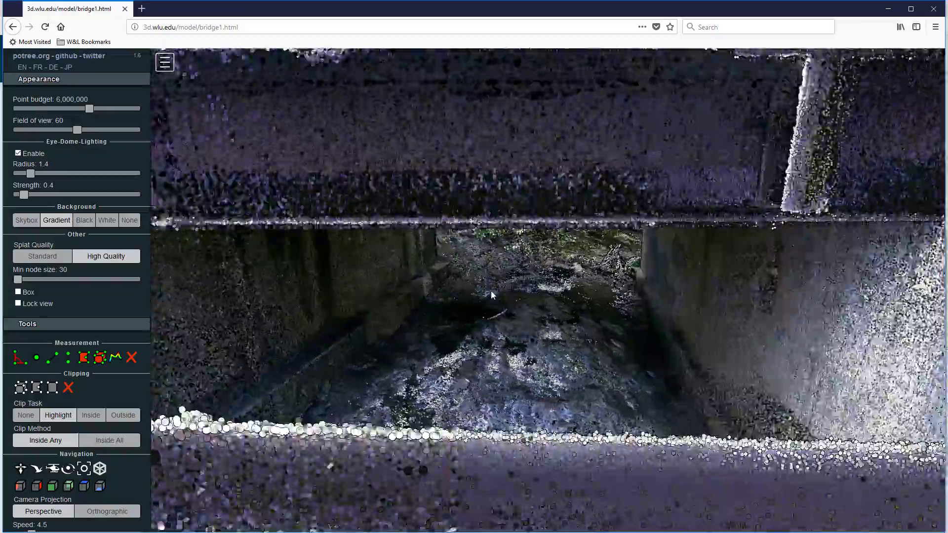
scroll(495, 260, down, 4)
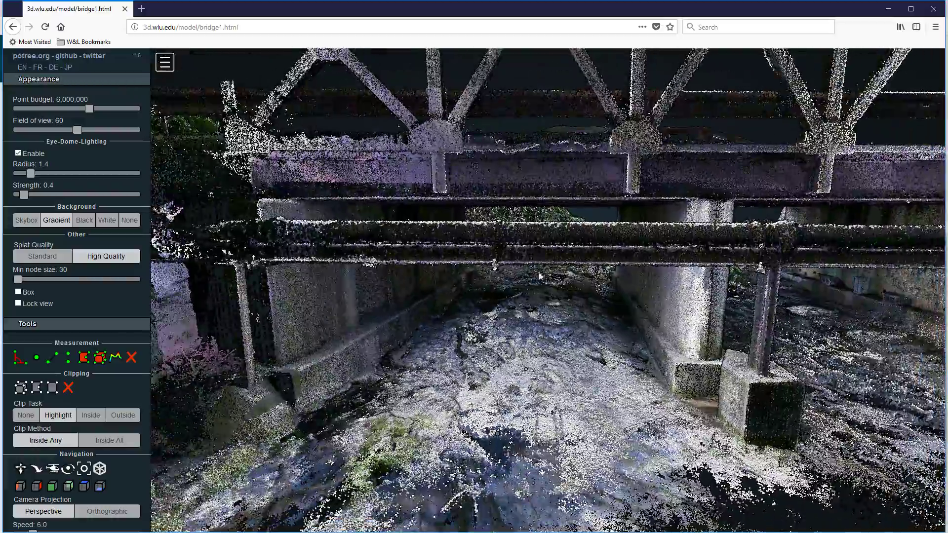
scroll(518, 291, down, 1)
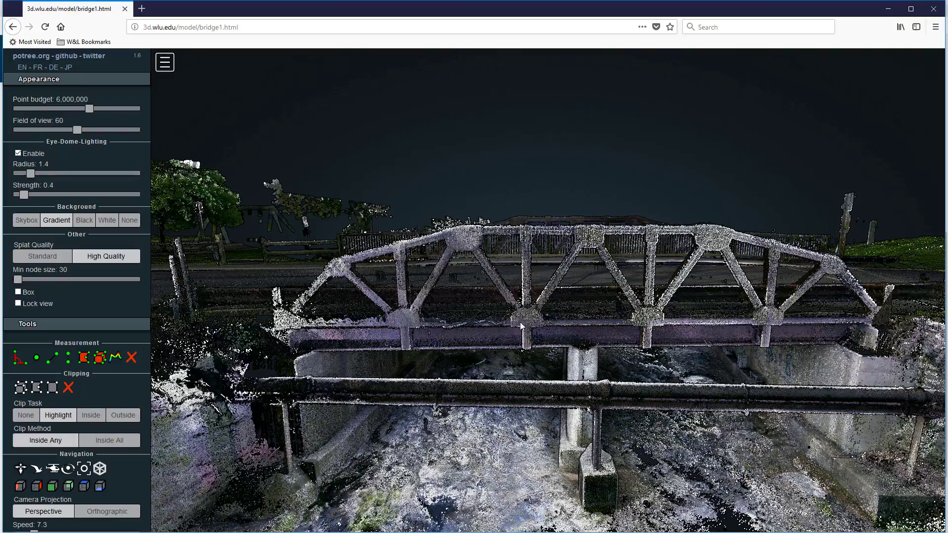
- Inspect the bridge's truss members and gusset joints at close range, then from farther back
scroll(520, 321, up, 3)
scroll(520, 322, down, 3)
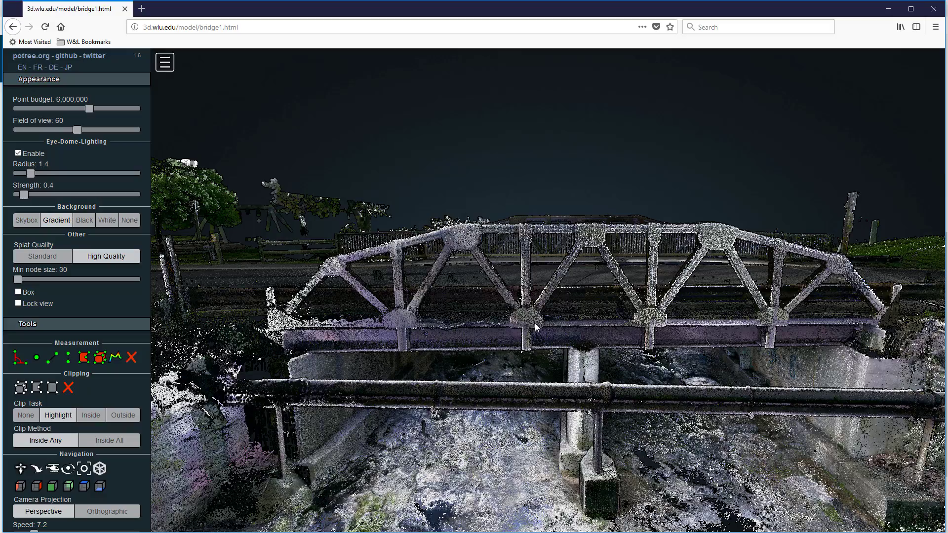
scroll(535, 323, up, 5)
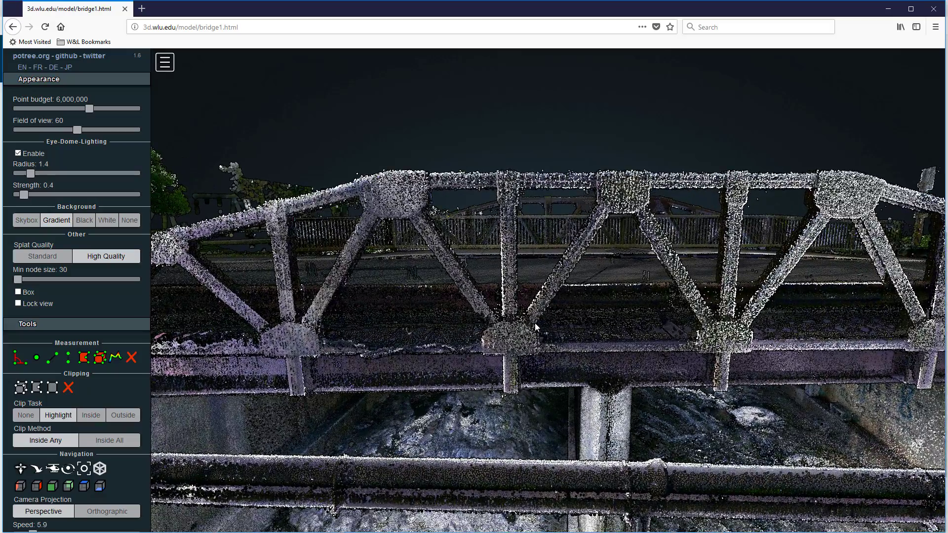
drag(489, 378, 562, 327)
scroll(549, 334, down, 5)
scroll(512, 319, down, 1)
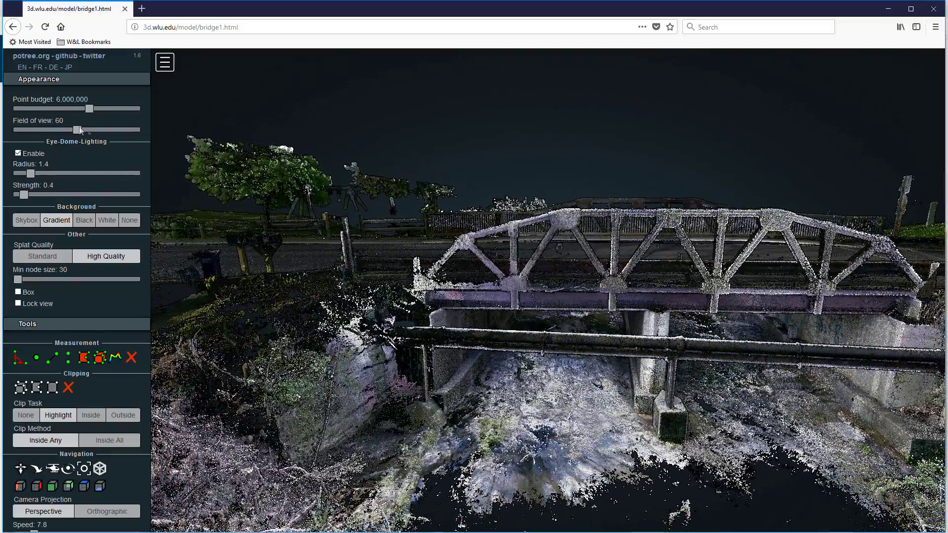
- Raise the point budget to 10,000,000 and check the added detail on the bridge
drag(646, 287, 598, 284)
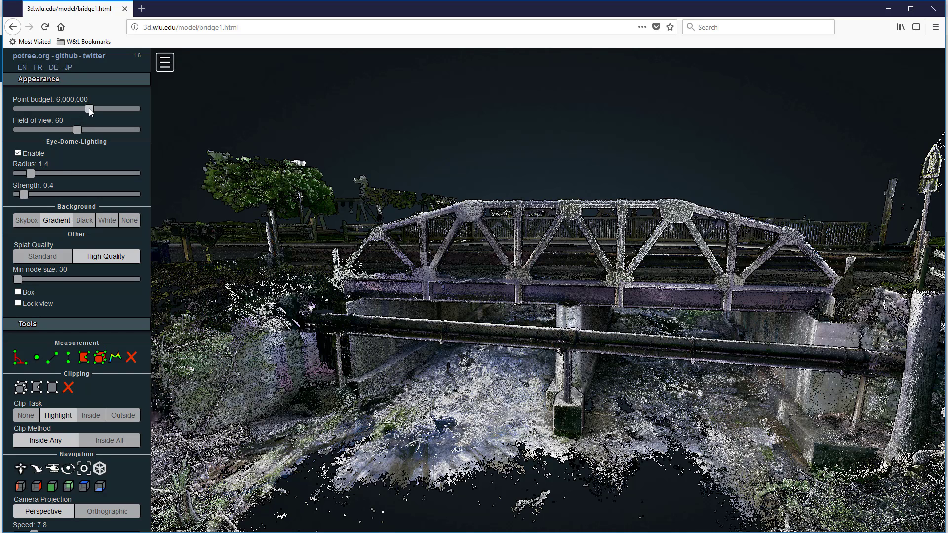
drag(90, 108, 146, 107)
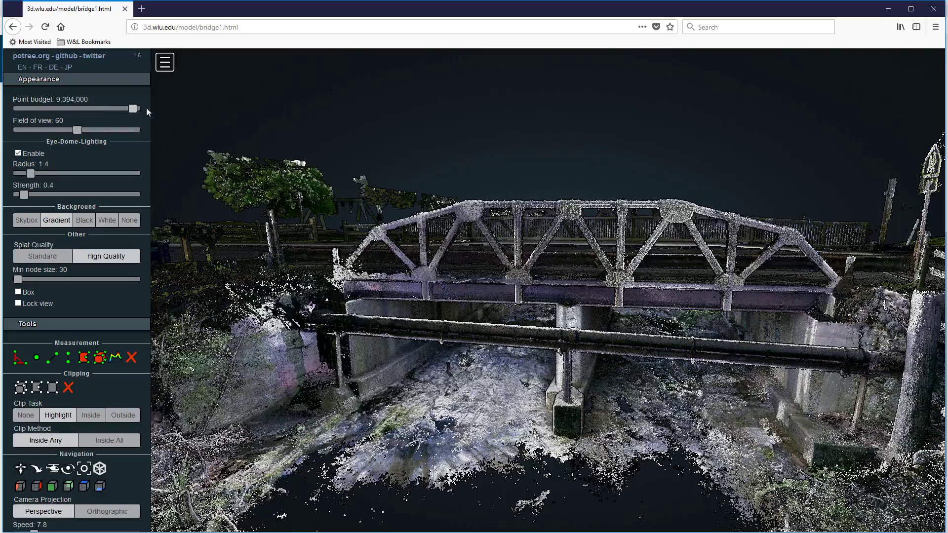
drag(531, 261, 557, 261)
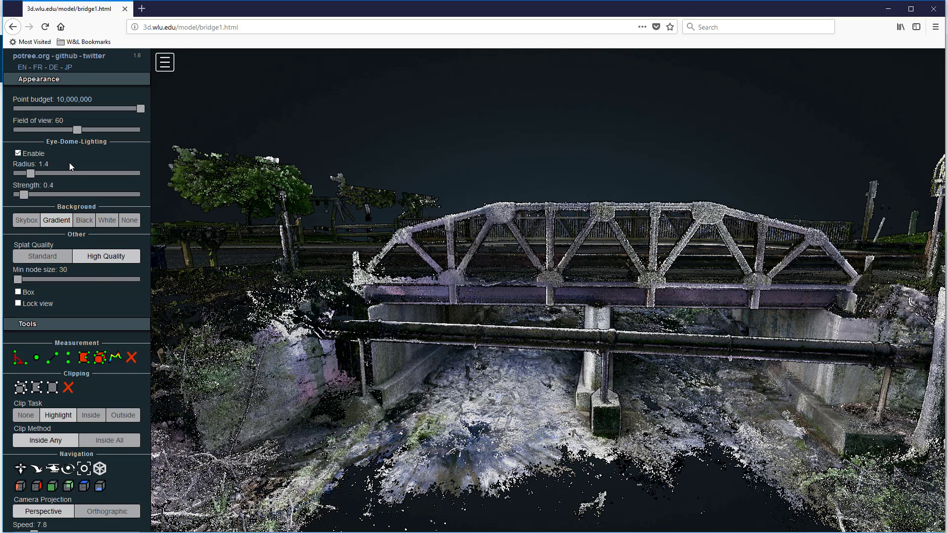
- Turn Eye-Dome-Lighting off and back on to compare the shading of the bridge
click(18, 153)
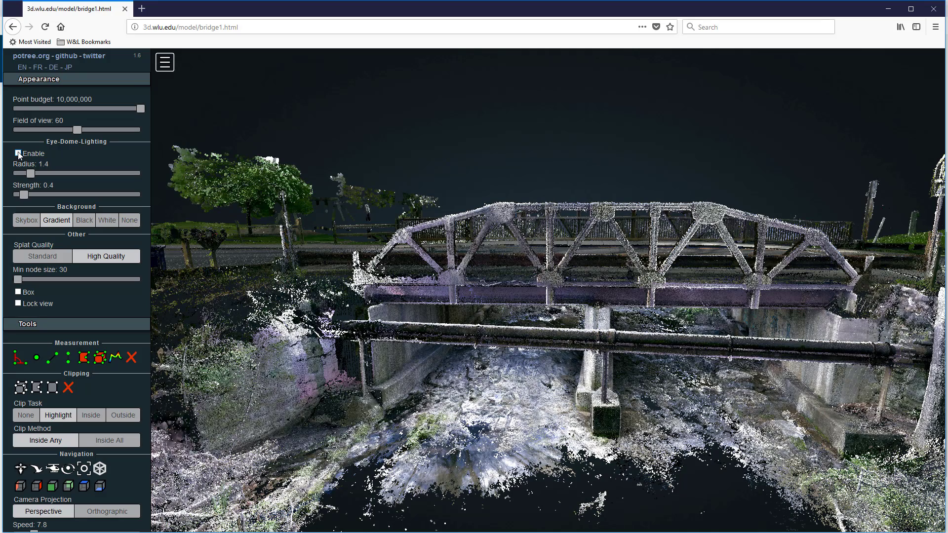
click(18, 153)
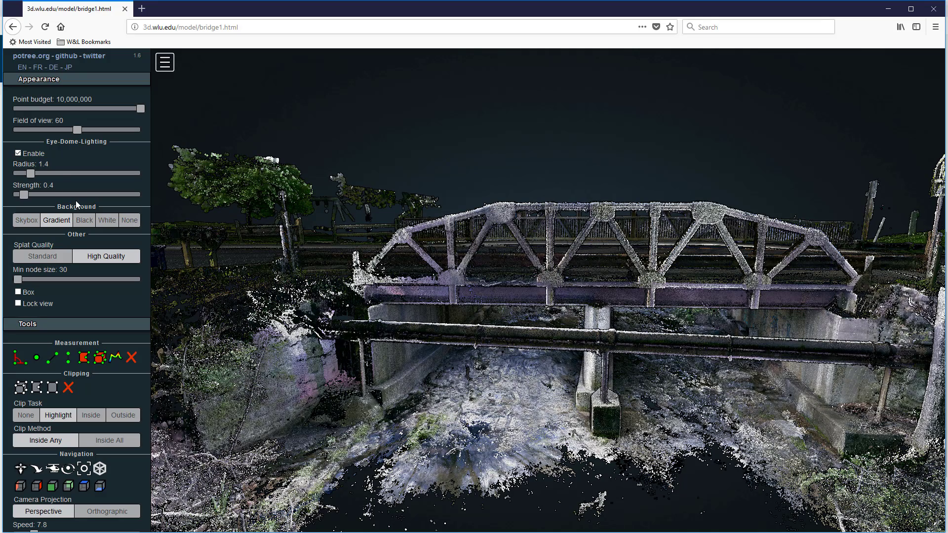
- Measure five consecutive truss diagonals with one six-point distance measurement, starting at the leftmost lower gusset joint and alternating between lower and upper joints
drag(459, 325, 520, 295)
scroll(499, 305, up, 3)
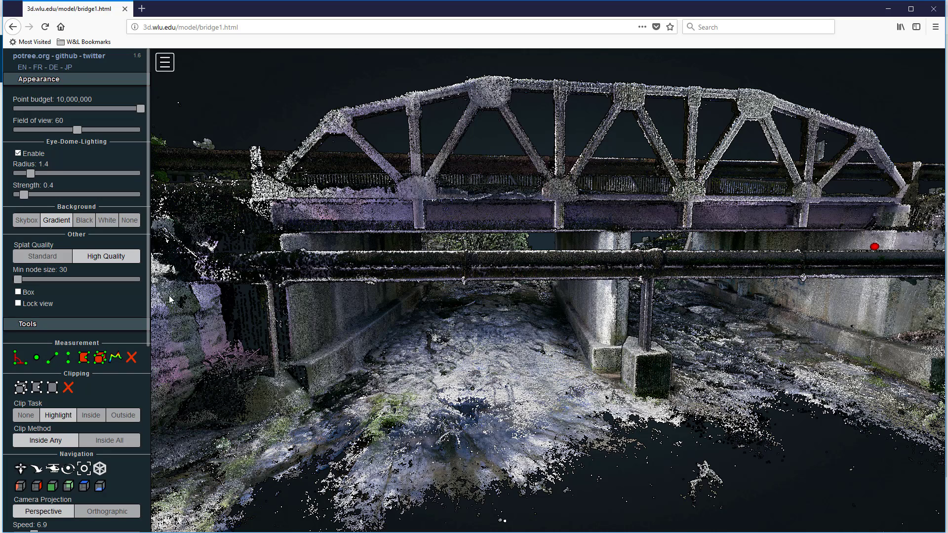
click(417, 189)
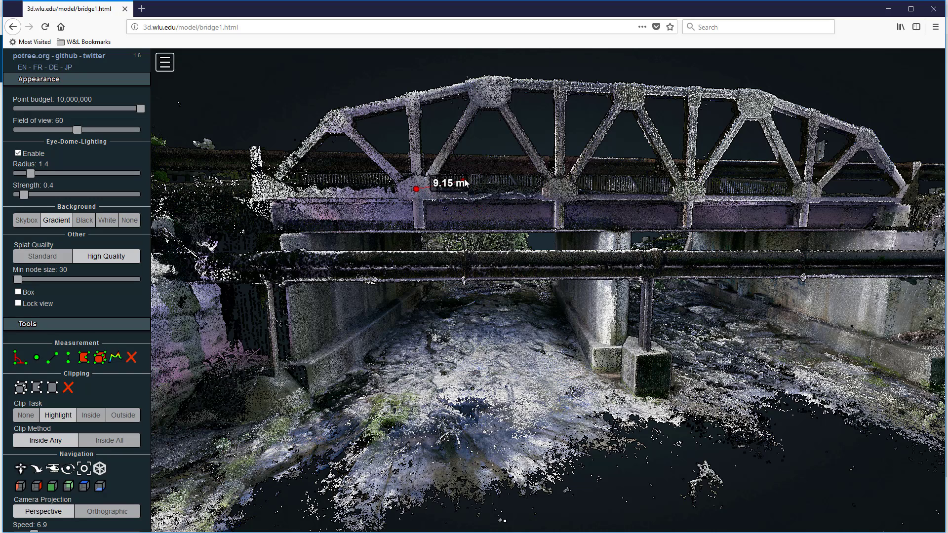
click(491, 81)
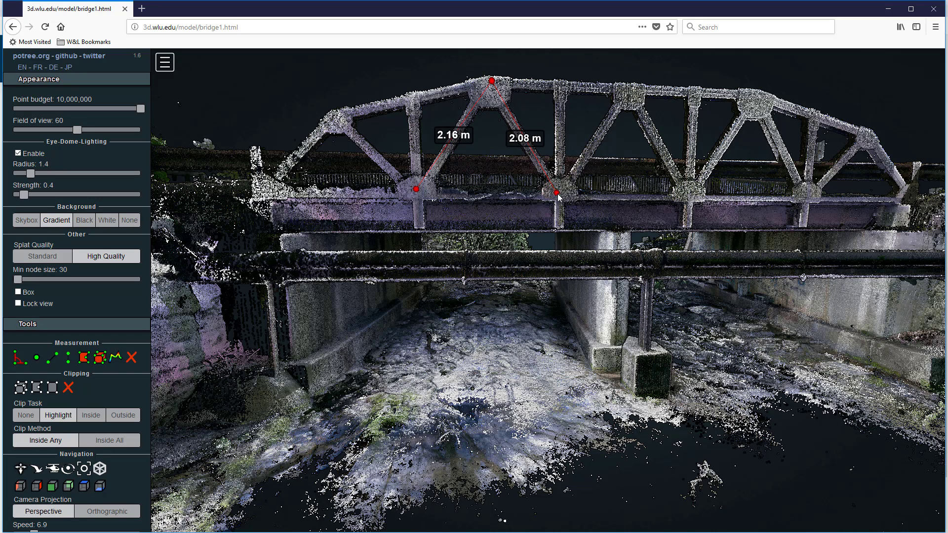
click(558, 195)
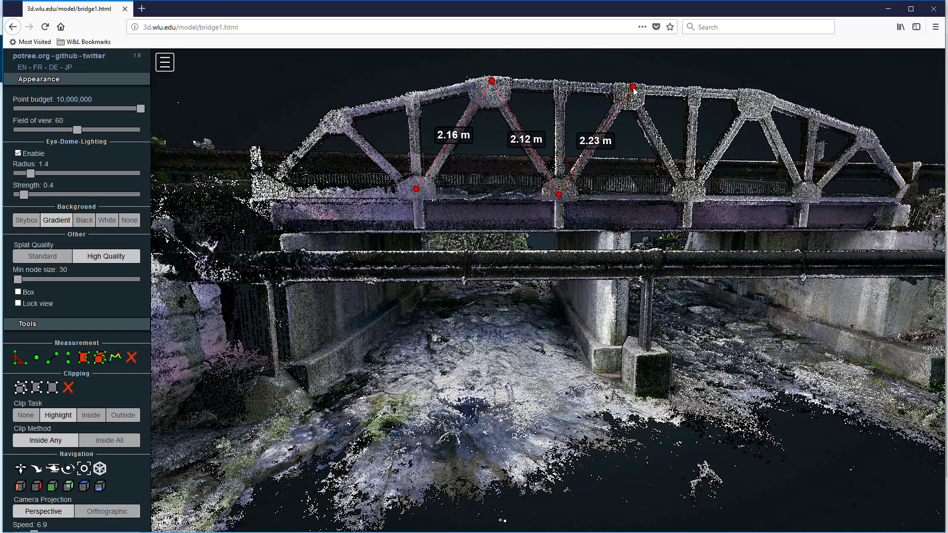
click(633, 87)
click(689, 195)
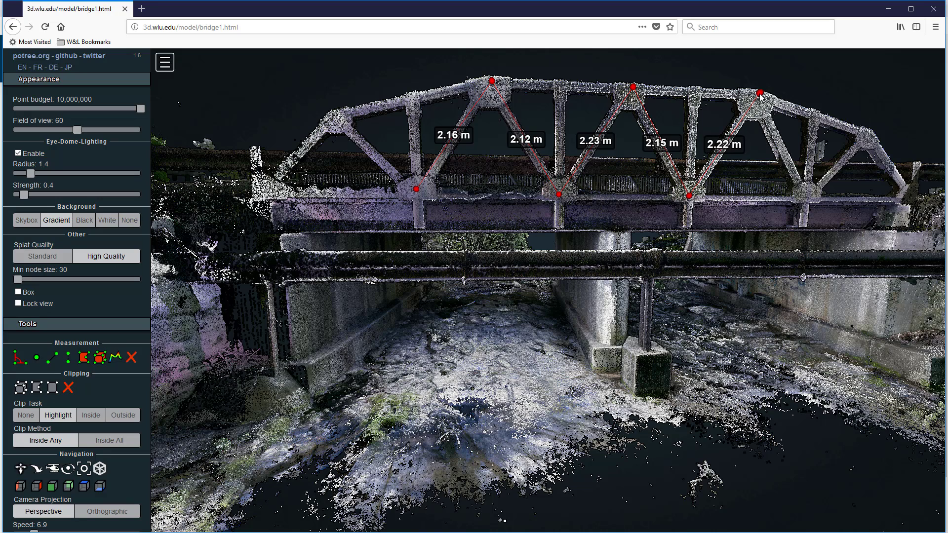
click(759, 94)
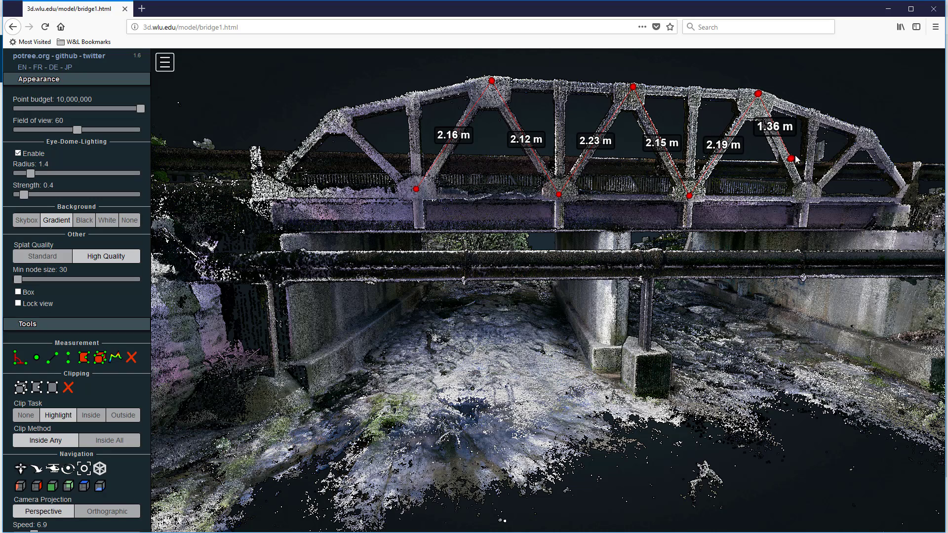
right_click(760, 163)
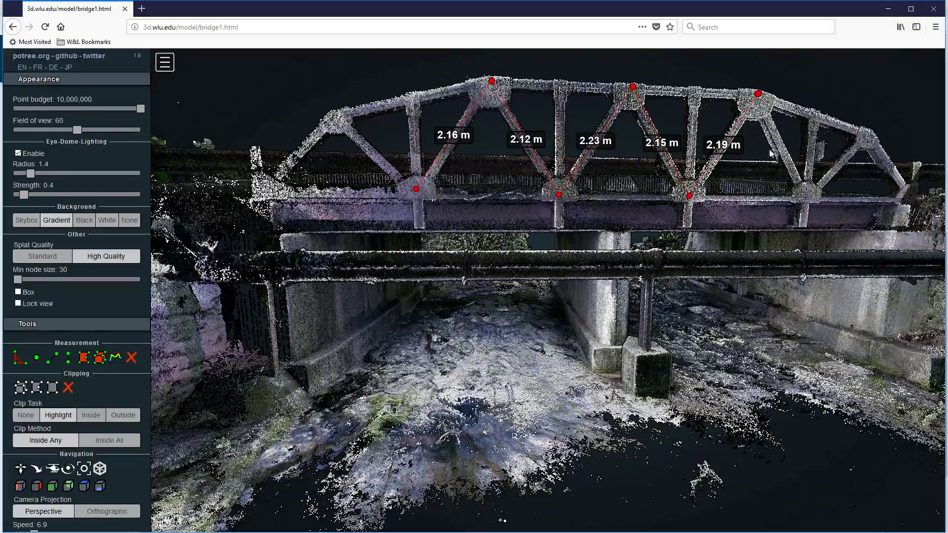
- Examine the measured truss diagonals from several angles and distances to check where the measurement points sit
right_drag(787, 161, 511, 192)
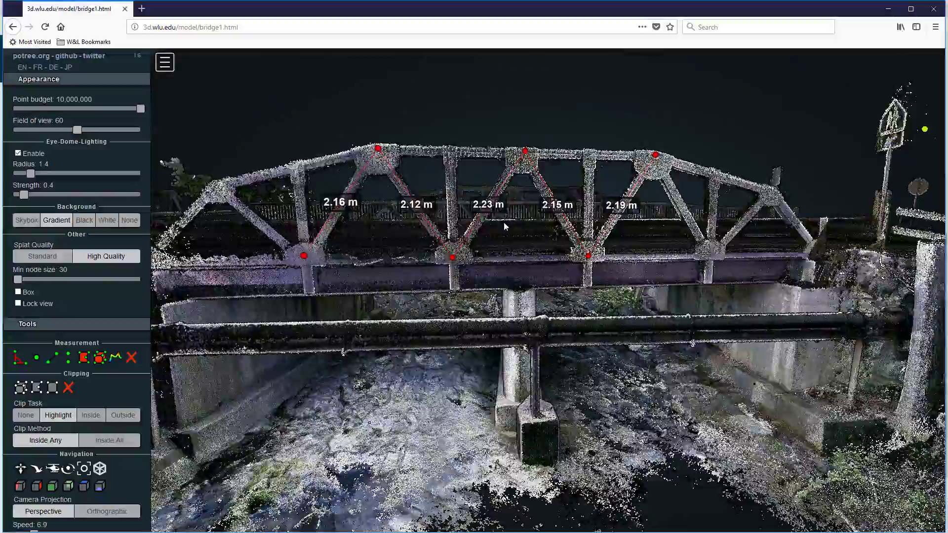
scroll(489, 212, up, 3)
scroll(472, 200, down, 2)
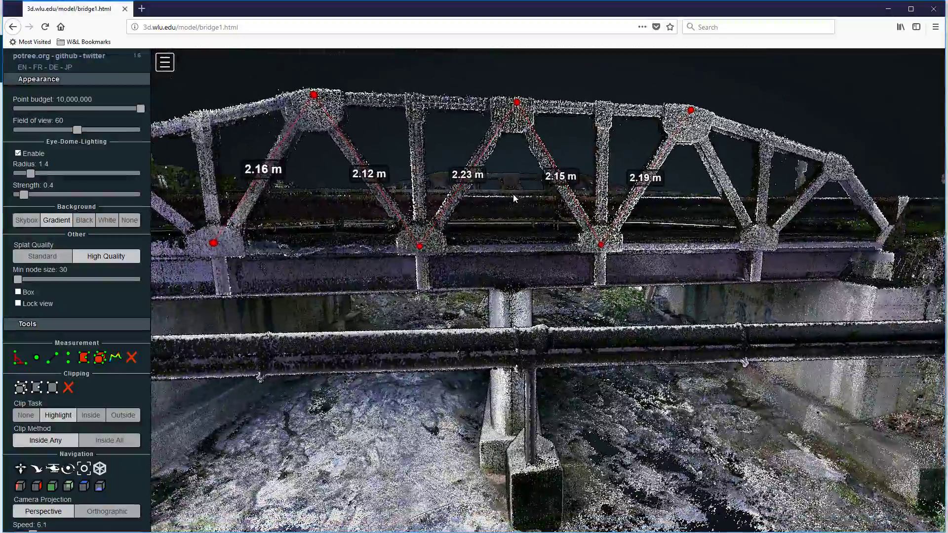
scroll(513, 195, down, 1)
mouse_move(474, 219)
mouse_down()
mouse_move(658, 232)
mouse_move(473, 229)
mouse_up()
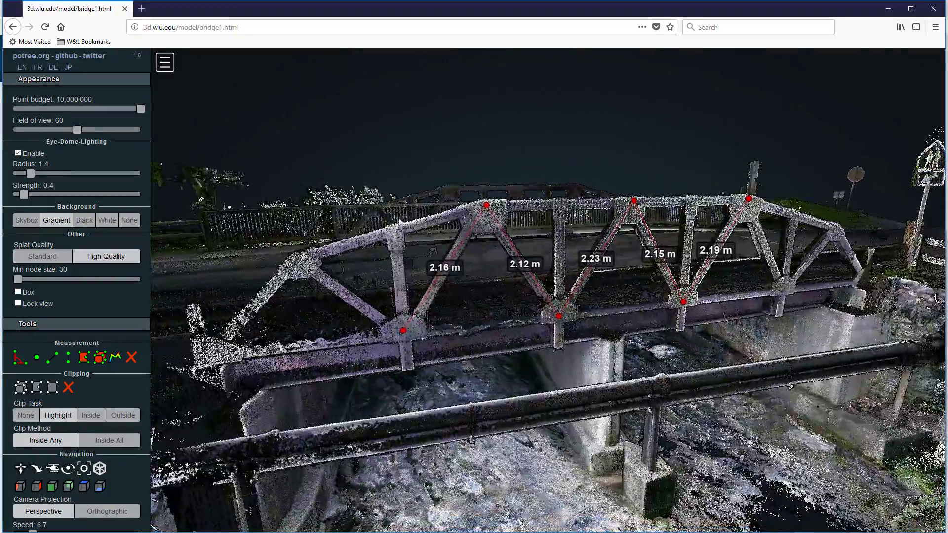
scroll(511, 252, up, 3)
drag(459, 259, 393, 259)
scroll(425, 259, down, 6)
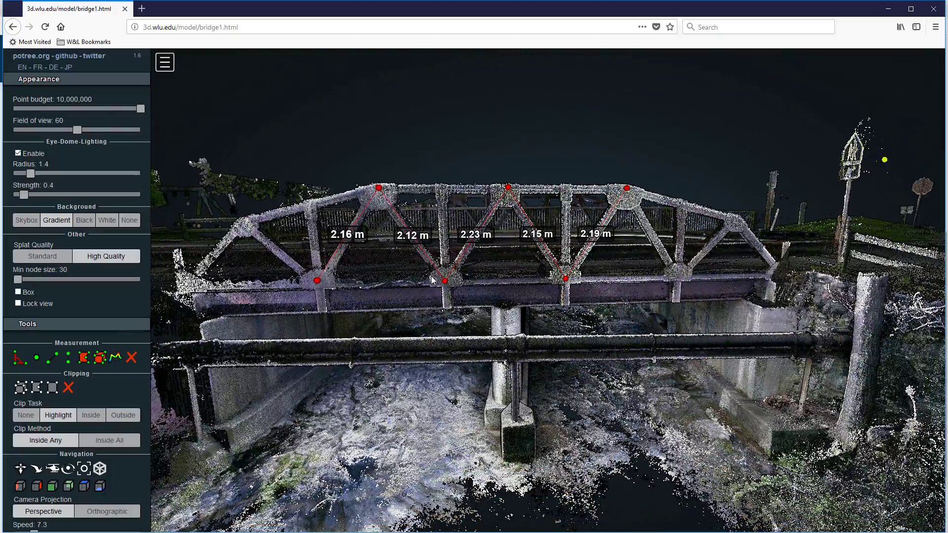
drag(382, 274, 412, 197)
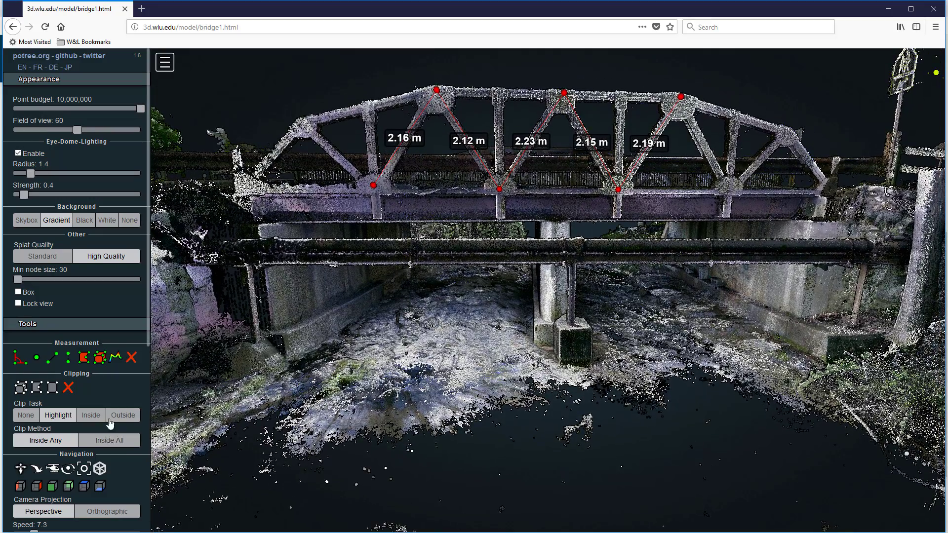
- Show the point coordinates and segment lengths of the distance measurement among the scene objects
scroll(109, 423, down, 1)
scroll(147, 287, down, 1)
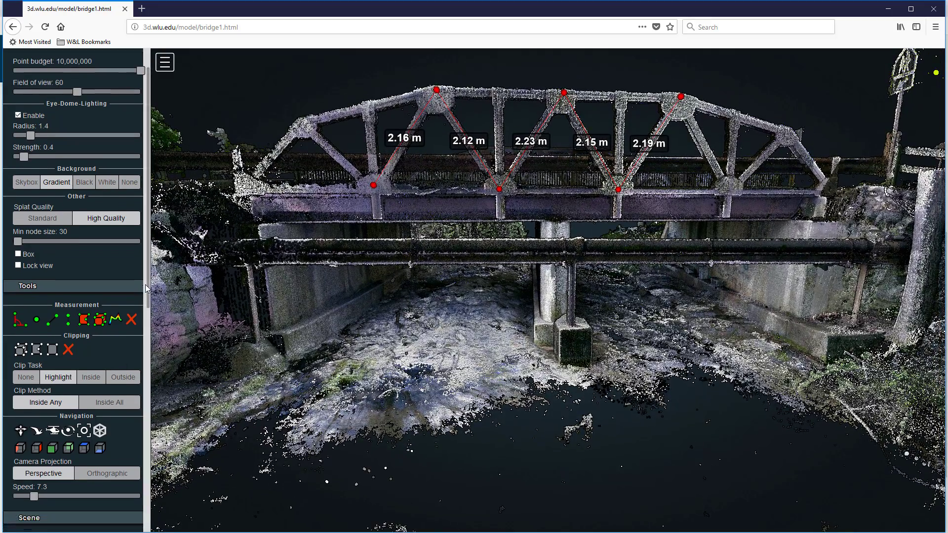
drag(147, 288, 150, 481)
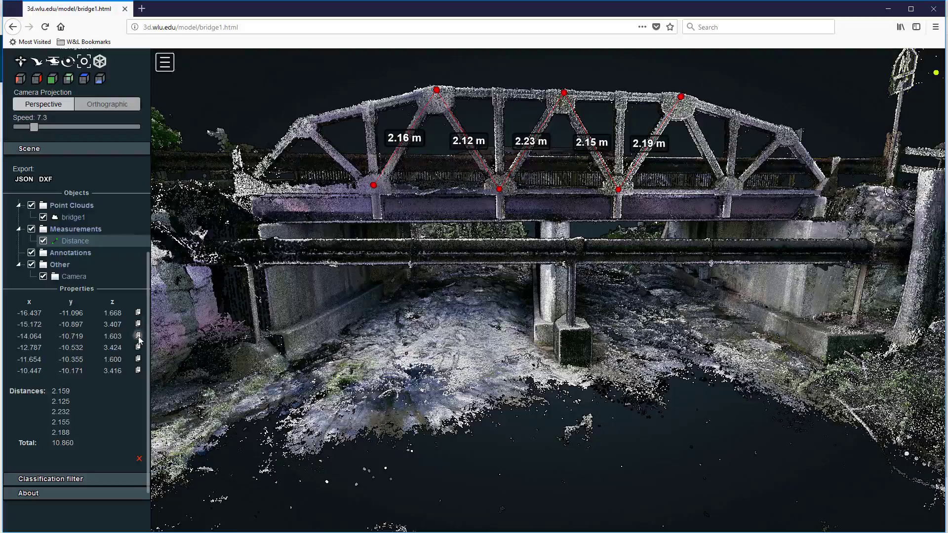
- Place a point coordinate measurement on the road surface behind the truss's right end, at about -8.00, -4.73, 1.68
drag(610, 217, 665, 268)
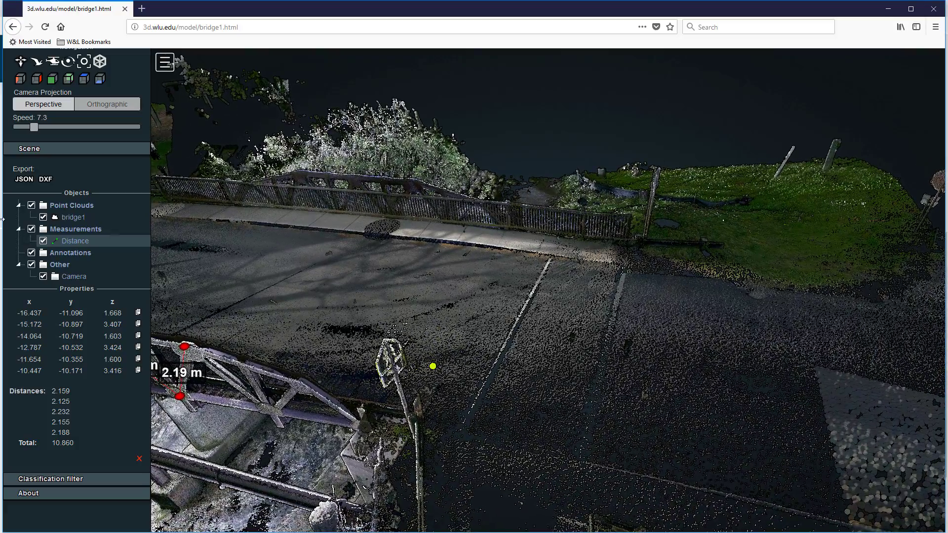
scroll(56, 210, up, 4)
scroll(56, 210, up, 2)
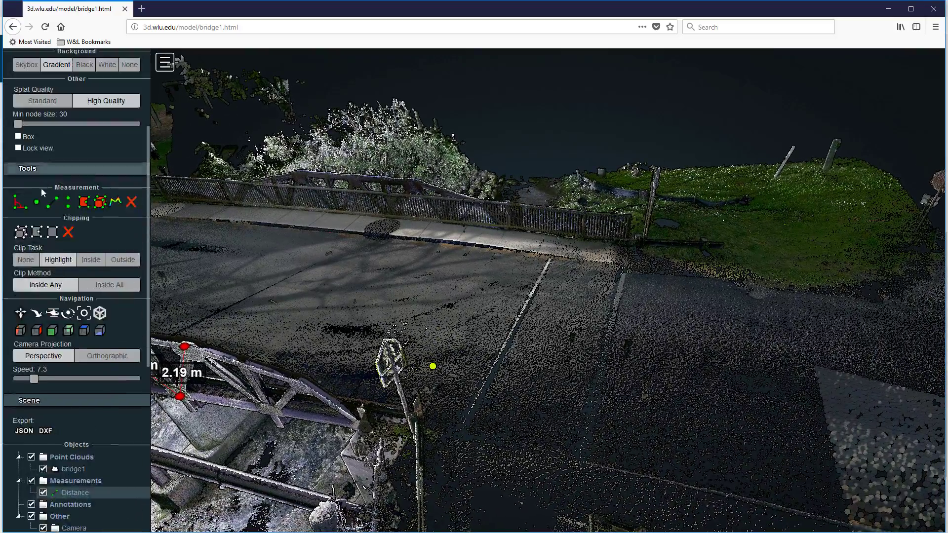
click(36, 202)
click(461, 222)
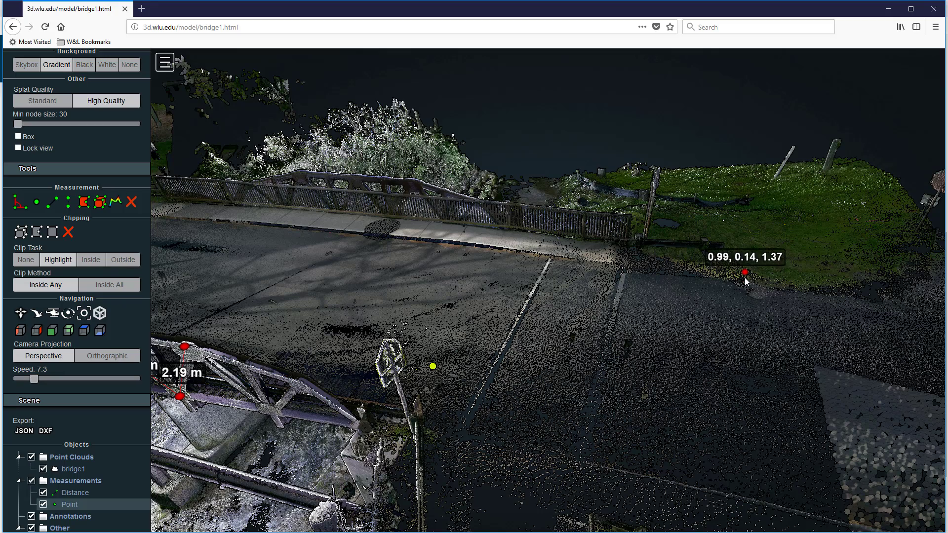
scroll(377, 306, down, 5)
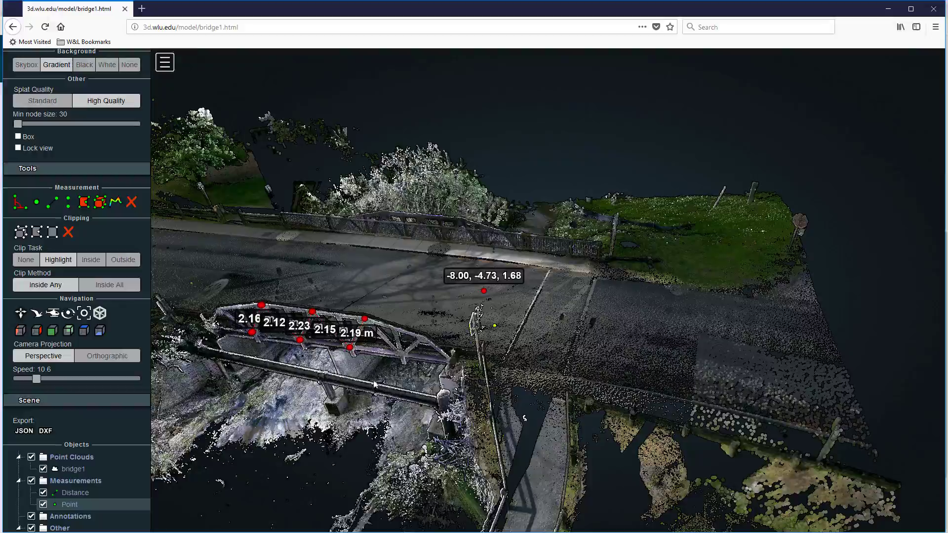
- Examine the abutment walls, stream channel and deck underside beneath the bridge, and check where the measured road point sits
scroll(374, 384, up, 5)
right_drag(452, 392, 547, 398)
scroll(547, 400, up, 3)
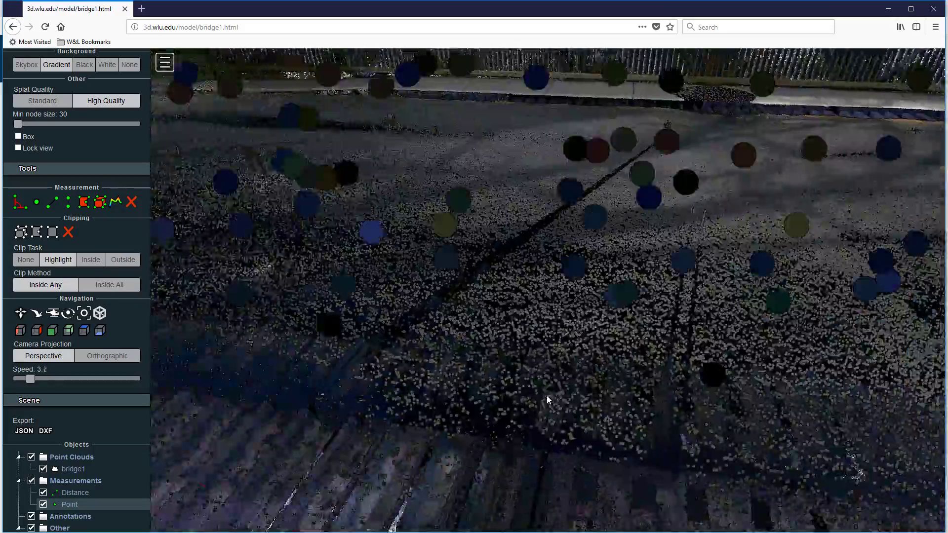
scroll(550, 395, up, 8)
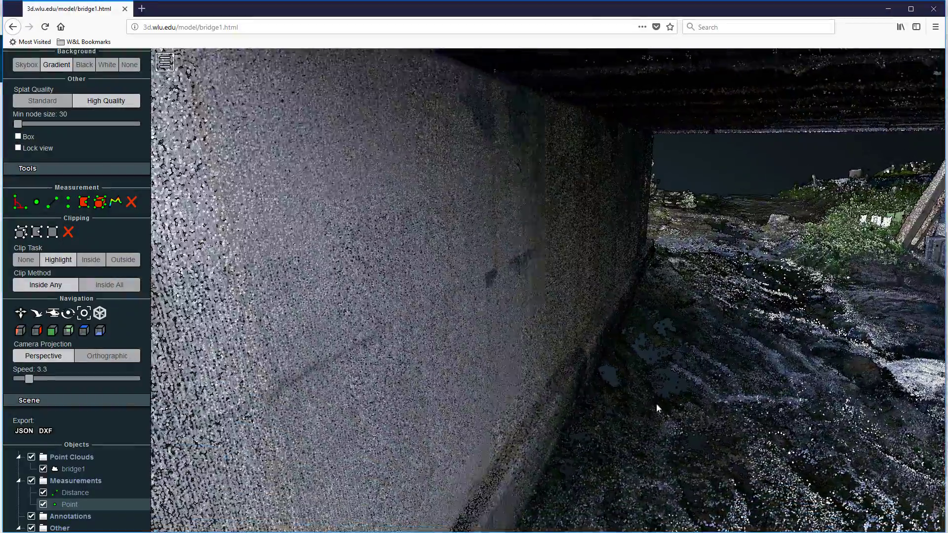
mouse_move(656, 404)
mouse_down()
mouse_move(685, 408)
mouse_move(656, 376)
mouse_move(650, 394)
mouse_up()
scroll(618, 335, up, 1)
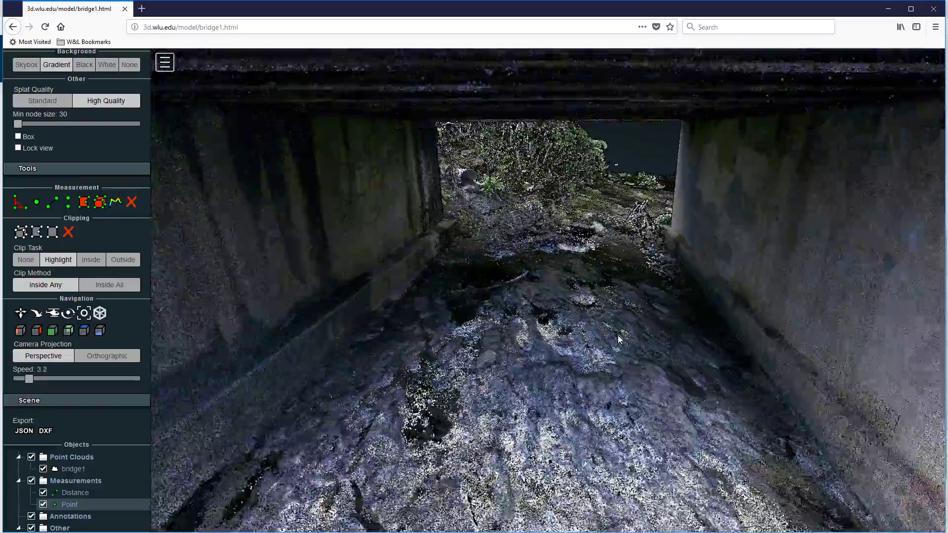
scroll(619, 339, up, 6)
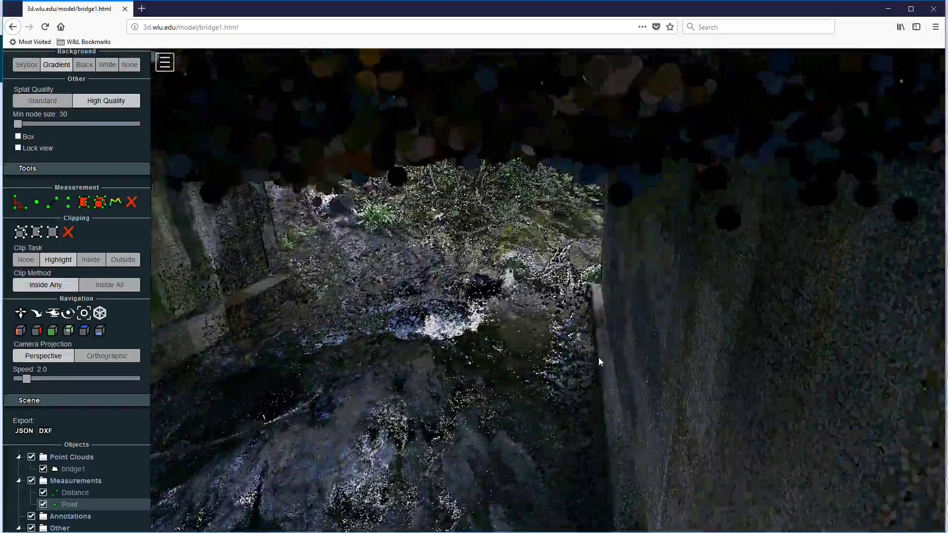
drag(598, 357, 792, 315)
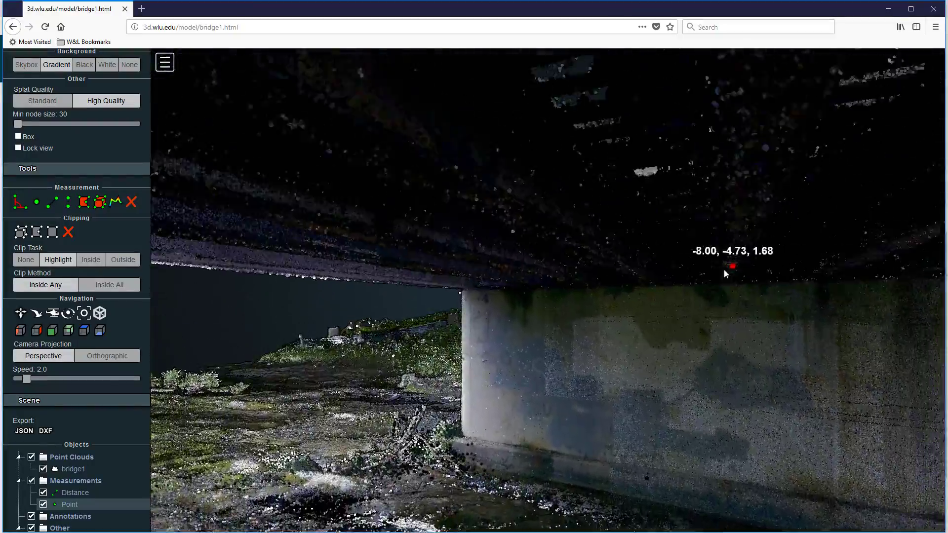
double_click(724, 269)
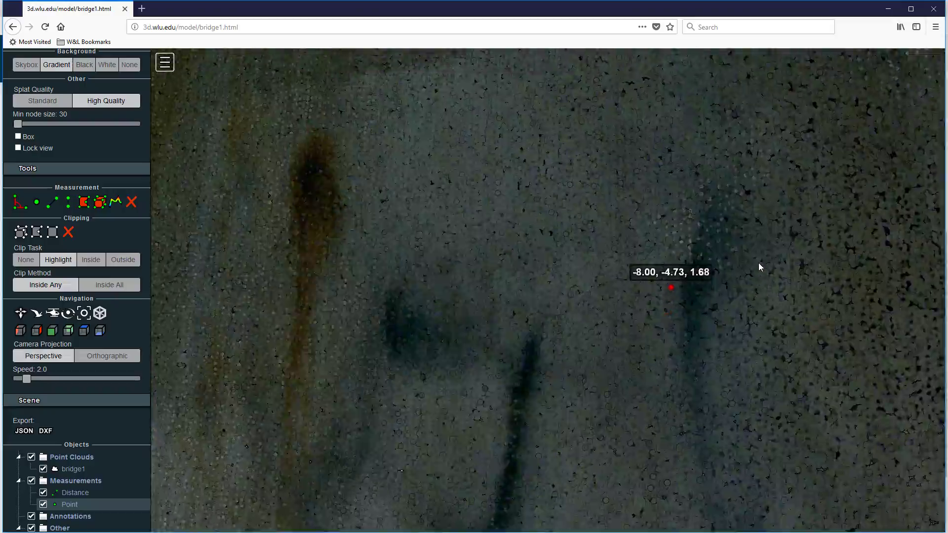
scroll(759, 263, up, 4)
drag(757, 263, 911, 279)
drag(656, 301, 539, 324)
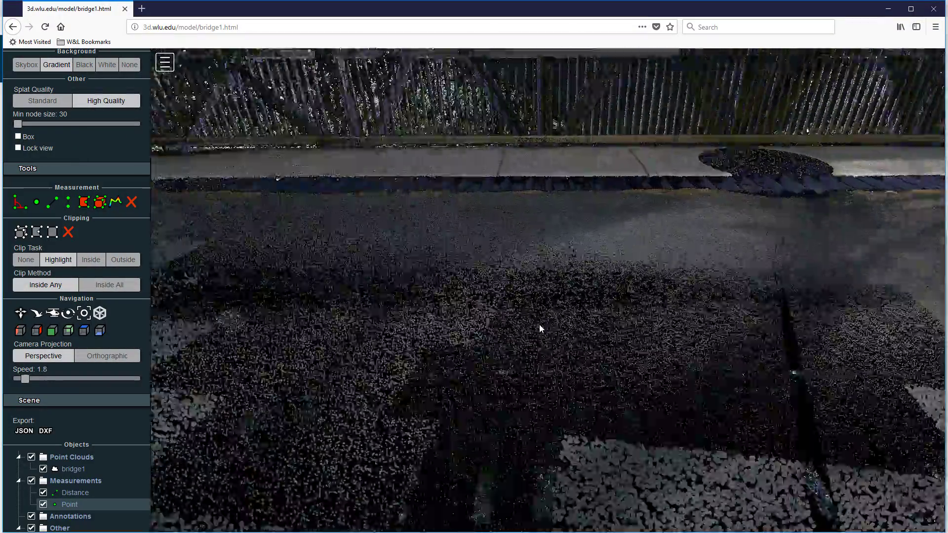
scroll(539, 324, down, 5)
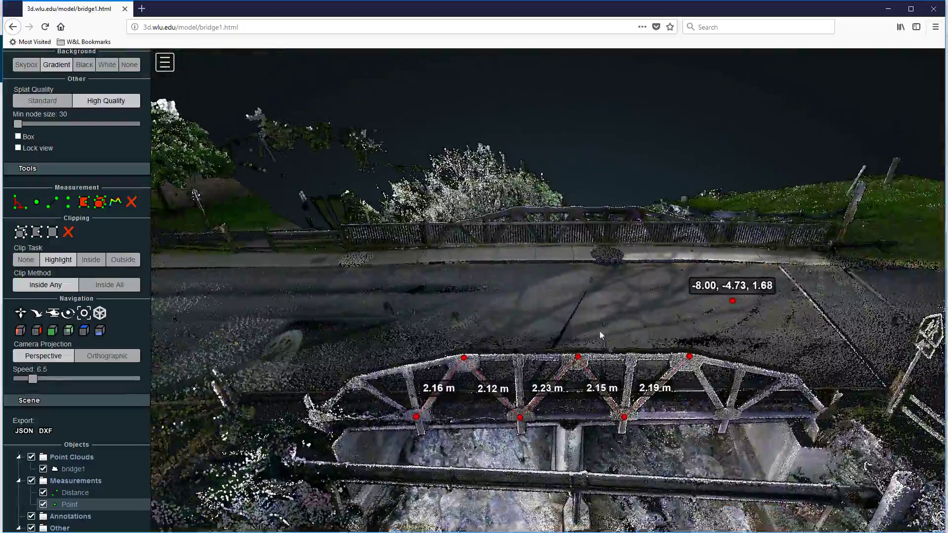
- Place a clip volume box over the lower chord near the truss's right end and stretch it along the bridge and upward
drag(600, 334, 592, 269)
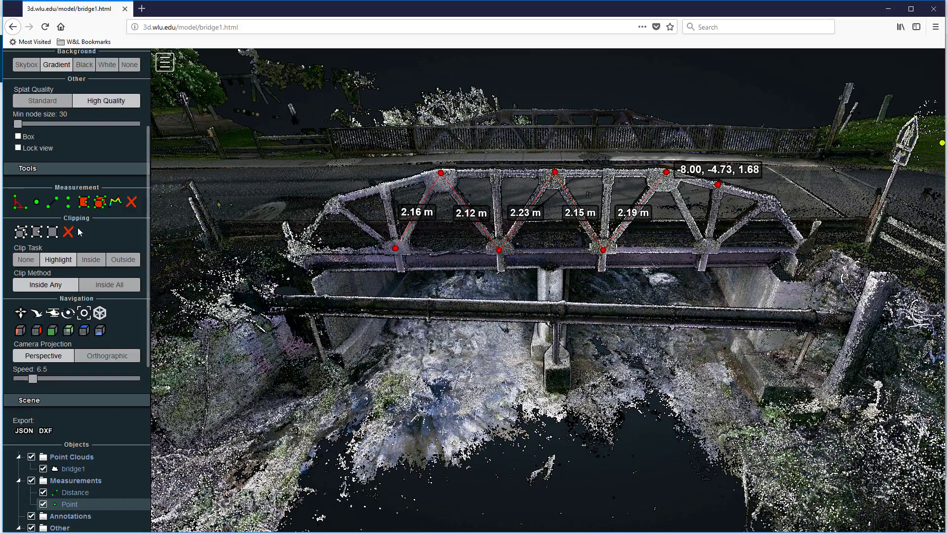
click(20, 232)
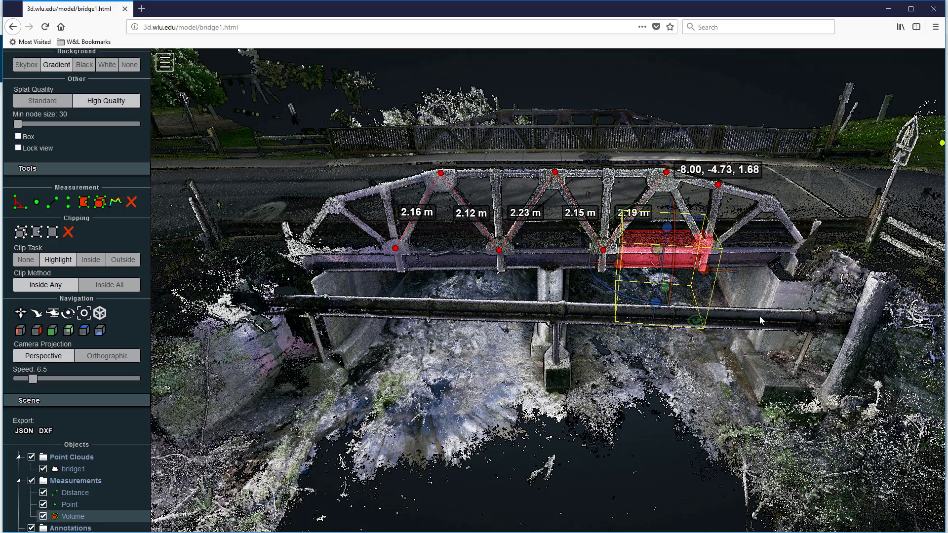
right_drag(759, 316, 538, 288)
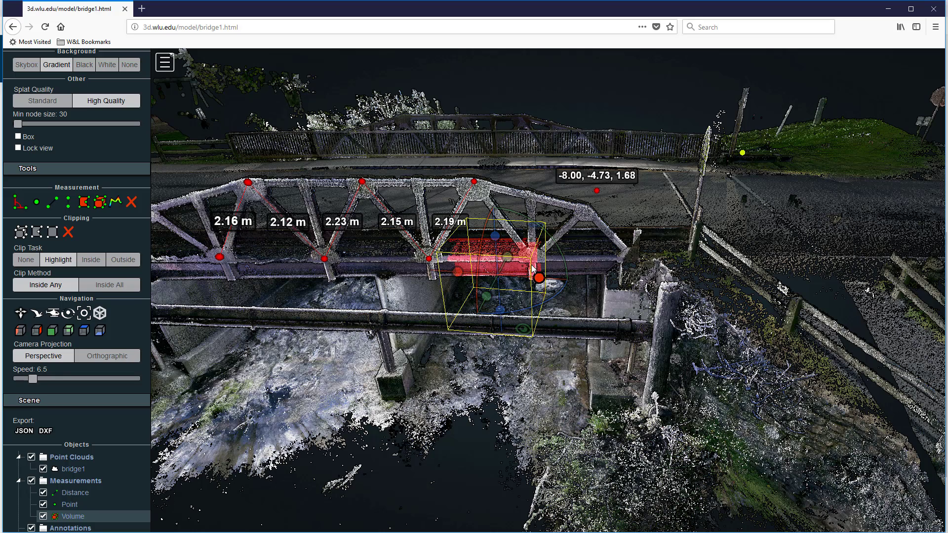
drag(540, 279, 891, 304)
drag(664, 252, 665, 173)
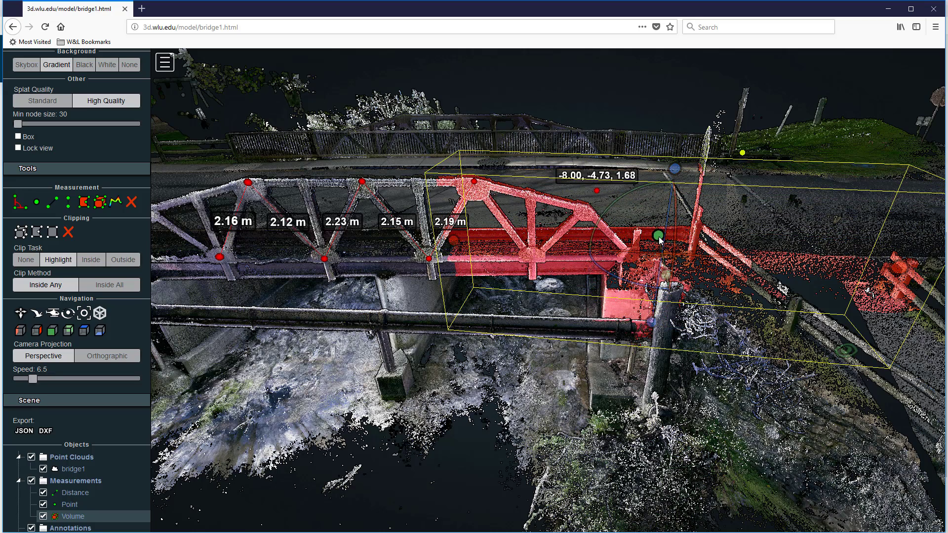
- Widen the clip box across the road beyond the far railing and outward on the near side past the pipe
drag(660, 239, 638, 137)
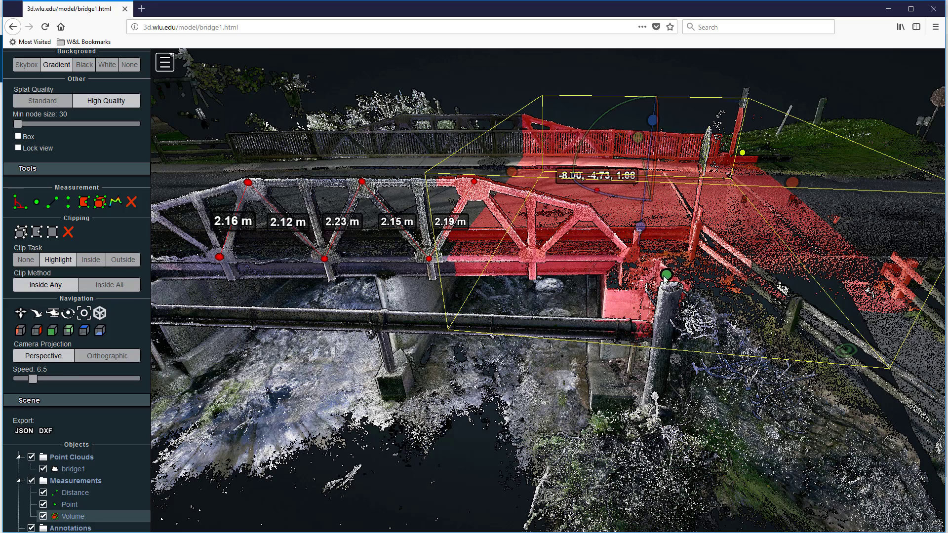
drag(666, 275, 690, 375)
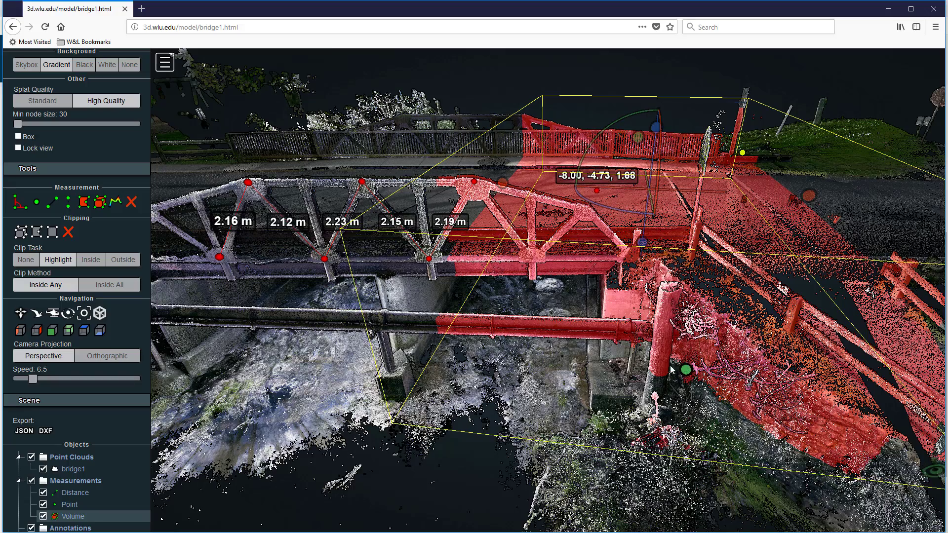
scroll(677, 374, up, 3)
scroll(677, 374, down, 3)
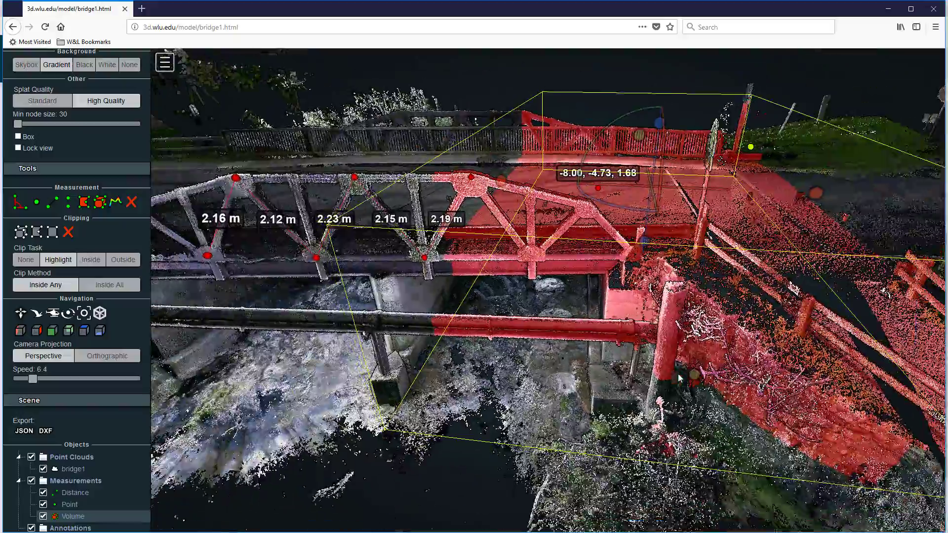
- Extend the clip box down below the streambed and lengthwise past the walkway to cover the road approach
drag(633, 503, 623, 464)
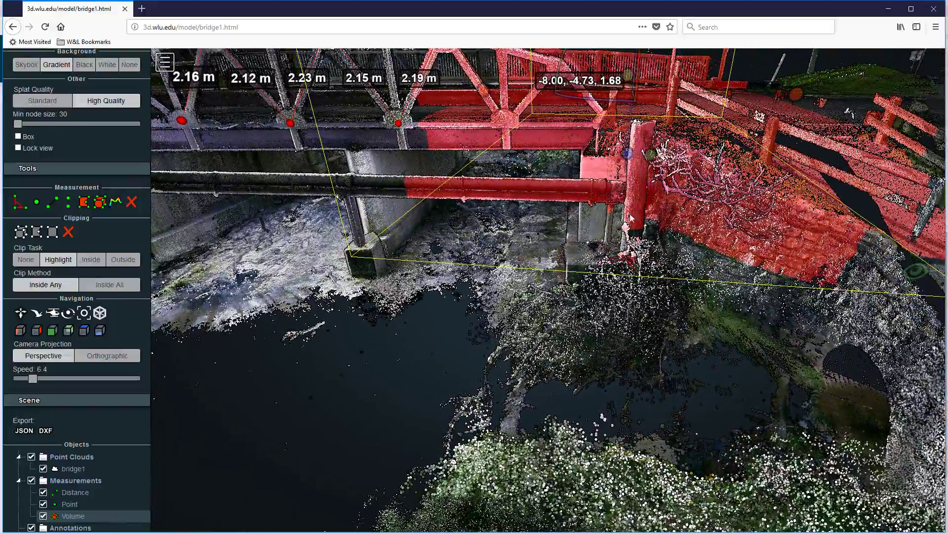
drag(625, 168, 689, 243)
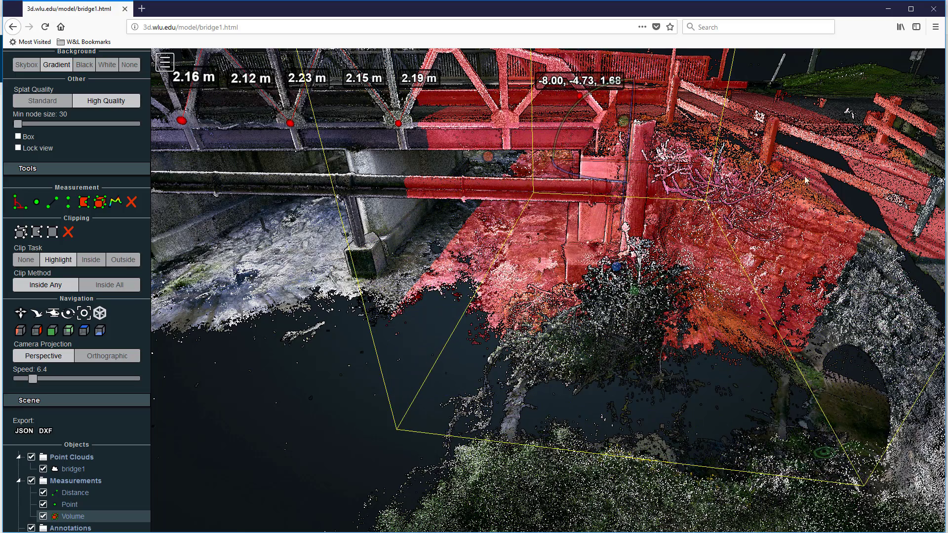
mouse_move(782, 168)
mouse_down()
mouse_move(936, 174)
mouse_move(504, 158)
mouse_move(706, 155)
mouse_move(792, 177)
mouse_up()
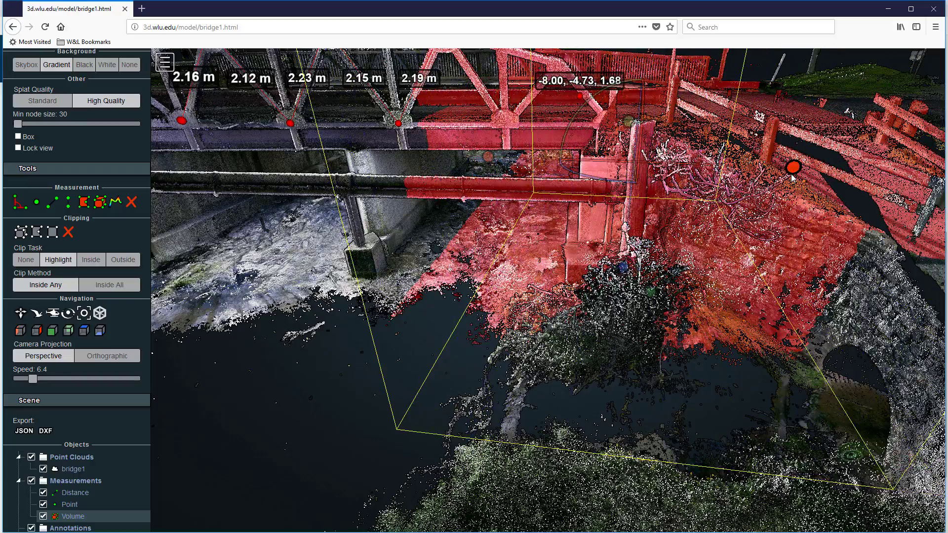
right_drag(709, 404, 591, 380)
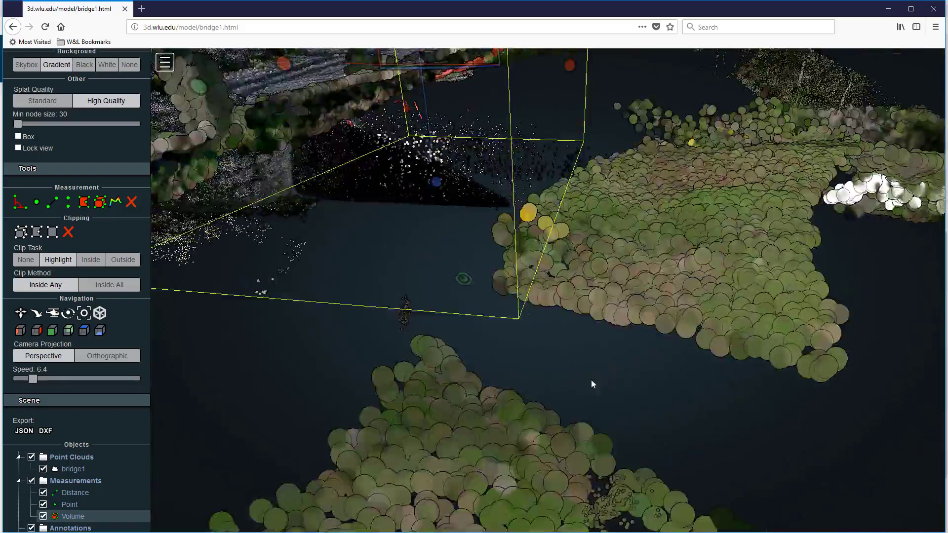
scroll(590, 379, down, 3)
right_drag(575, 276, 634, 375)
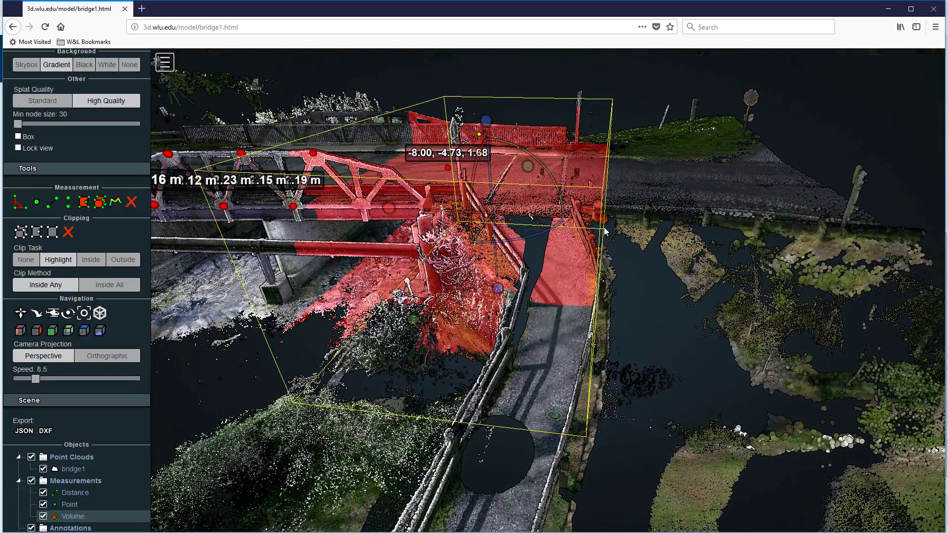
drag(602, 219, 855, 218)
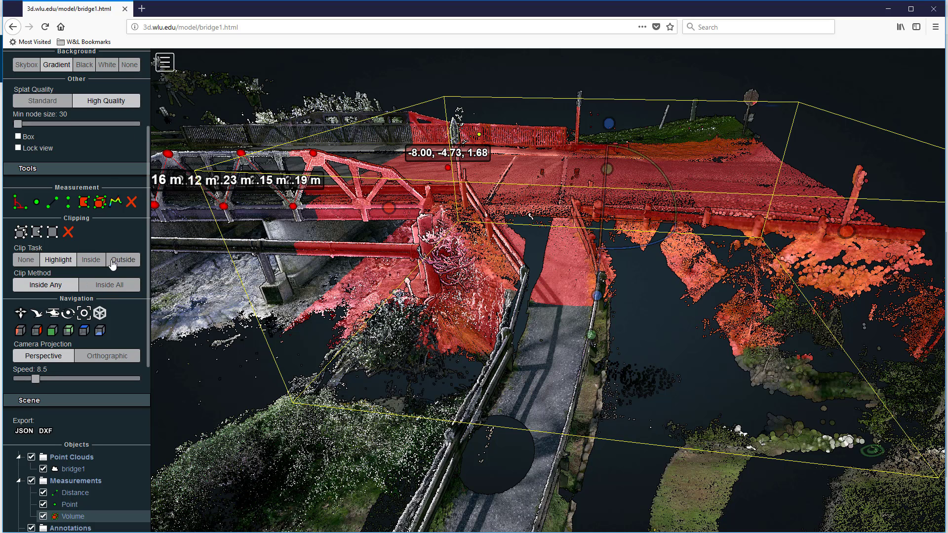
- Set the clip task to Inside and inspect the resulting cross-section of the deck, beams and abutment from several angles
click(87, 260)
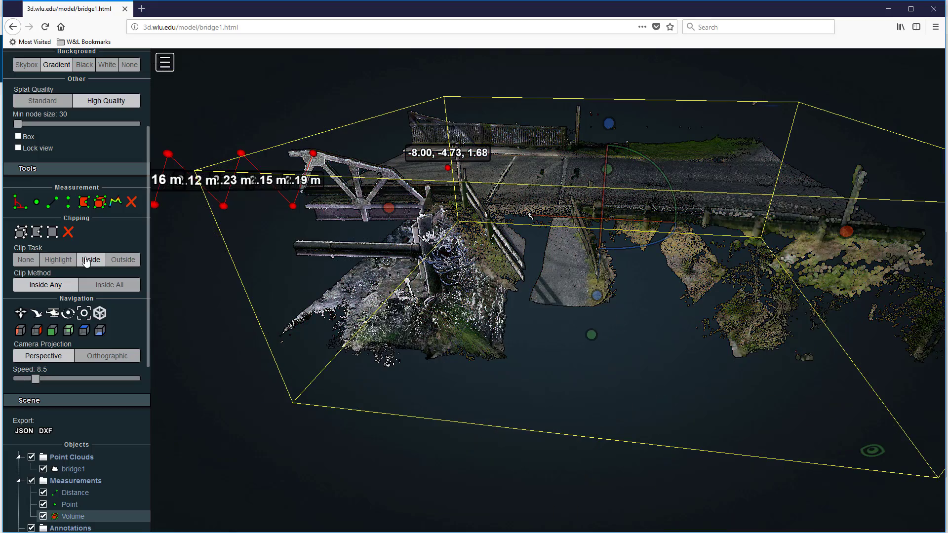
drag(271, 304, 568, 257)
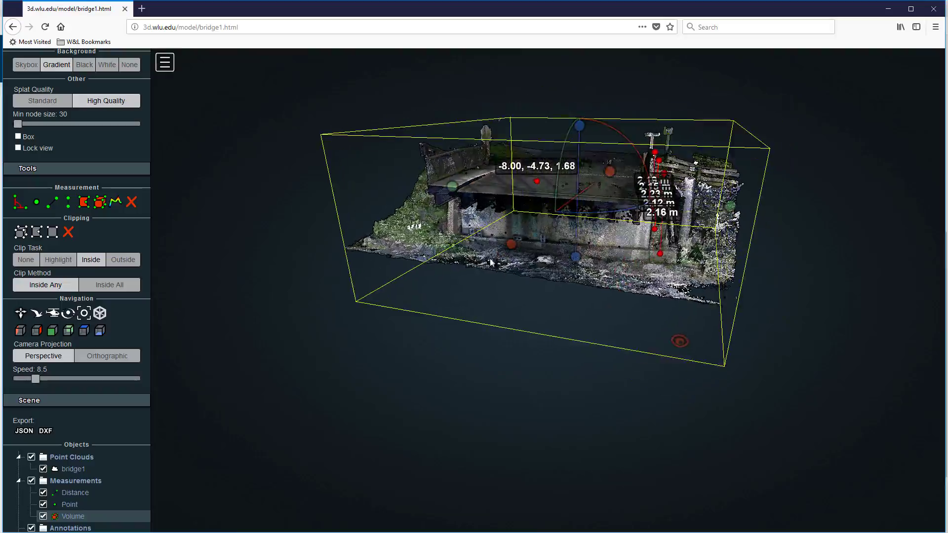
scroll(569, 257, up, 5)
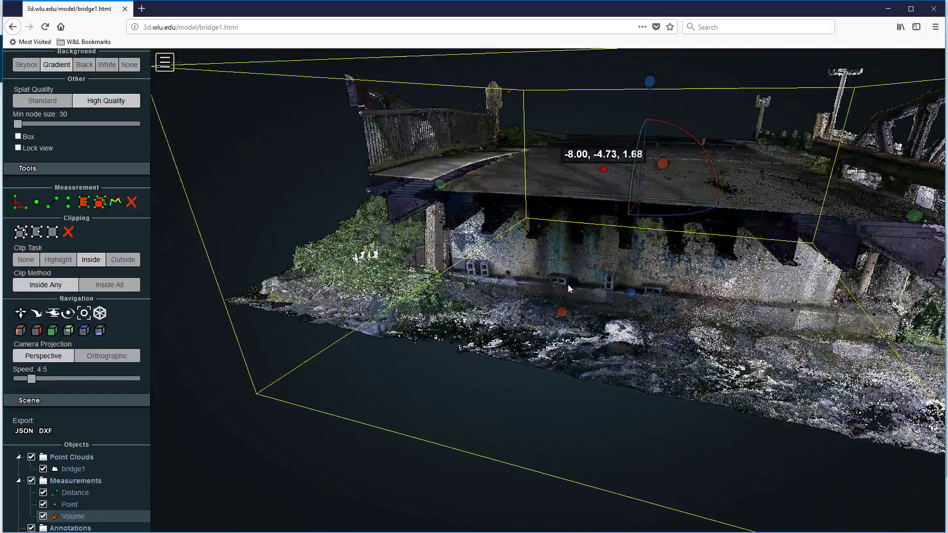
right_drag(567, 284, 525, 280)
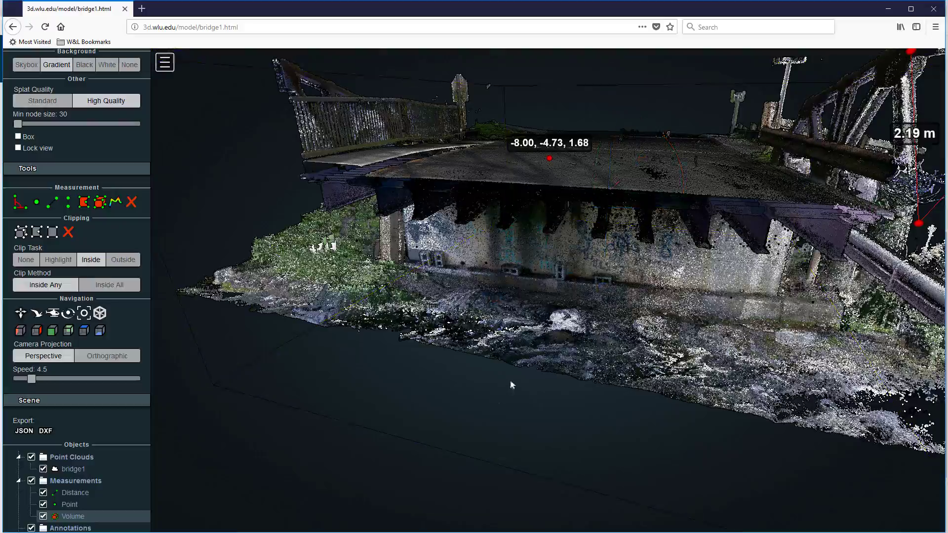
drag(510, 383, 248, 297)
drag(359, 307, 428, 333)
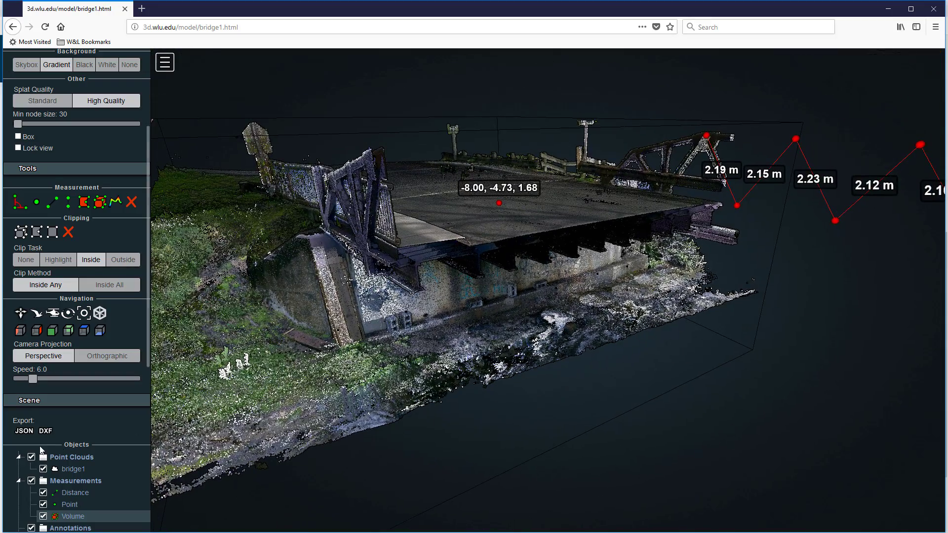
- Select the clip volume among the scene objects, show its position and dimensions, and focus the view on it
scroll(41, 450, down, 4)
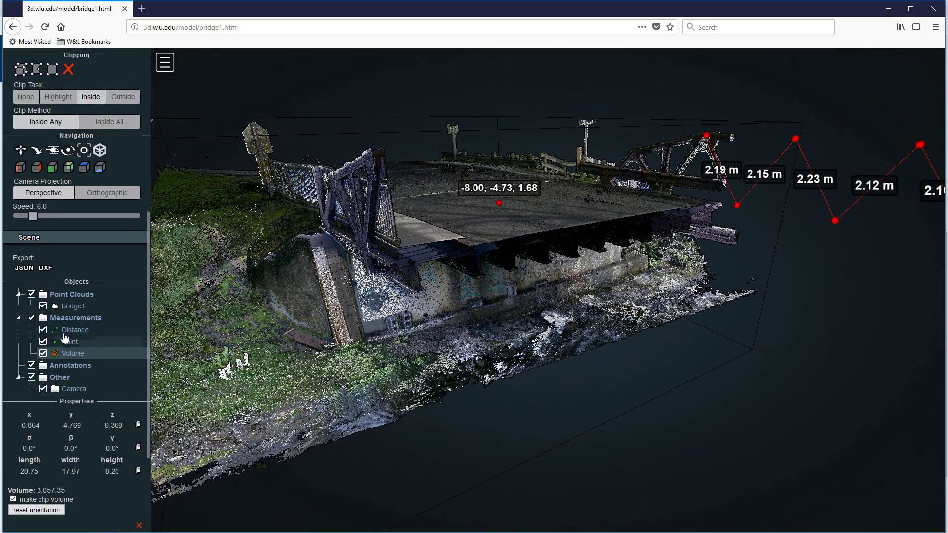
click(94, 348)
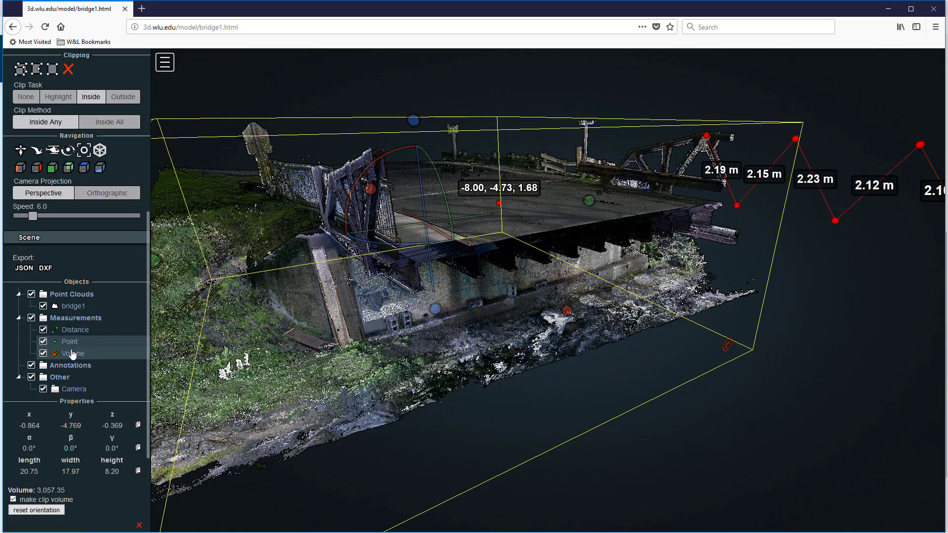
double_click(72, 354)
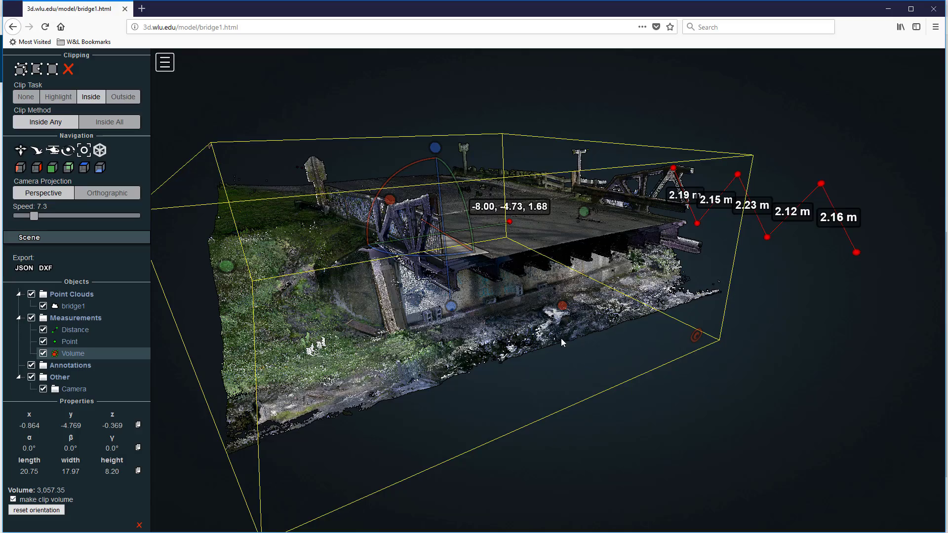
- Enlarge the clip box to a length of 23.28 and a width of 19.19 to include more of the bridge
drag(561, 339, 797, 296)
drag(840, 340, 652, 289)
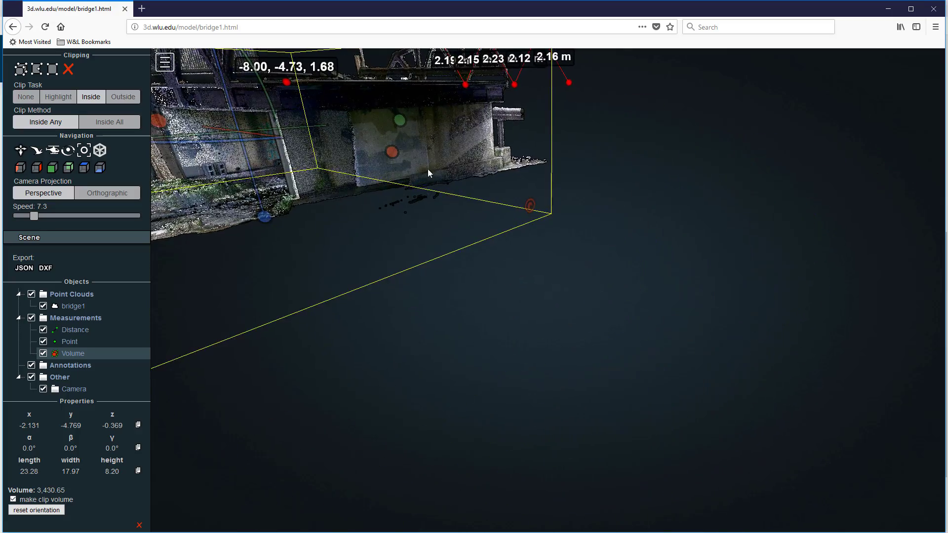
mouse_move(429, 171)
mouse_down()
mouse_move(513, 294)
mouse_move(422, 181)
mouse_move(422, 163)
mouse_up()
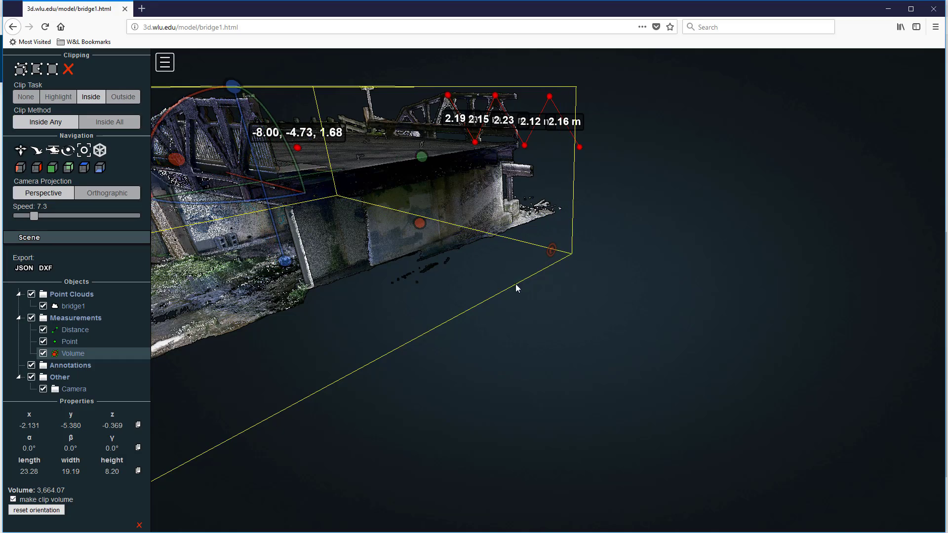
- Reduce the clip box's width to 11.32 and set the clip task to Outside
drag(516, 287, 407, 178)
drag(473, 256, 605, 303)
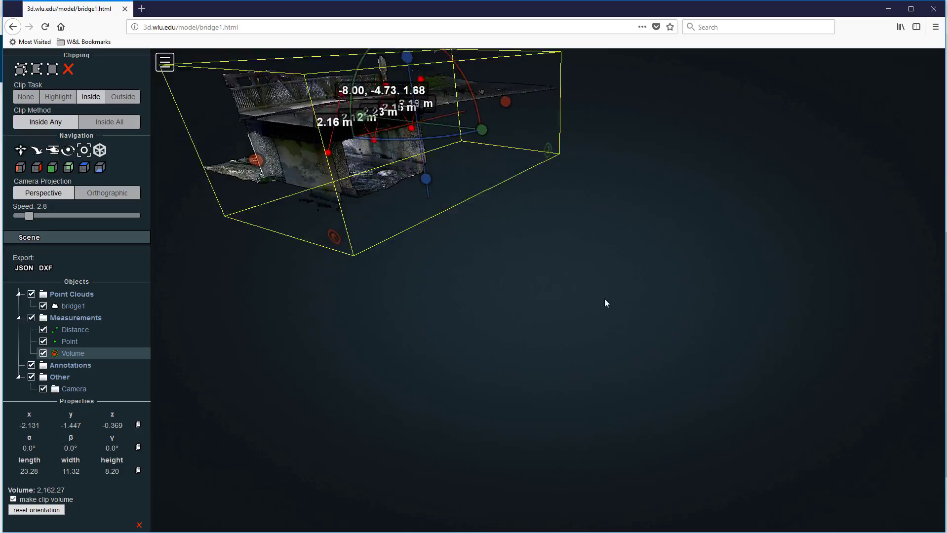
click(124, 96)
drag(650, 265, 208, 414)
right_drag(789, 330, 687, 353)
drag(687, 353, 516, 398)
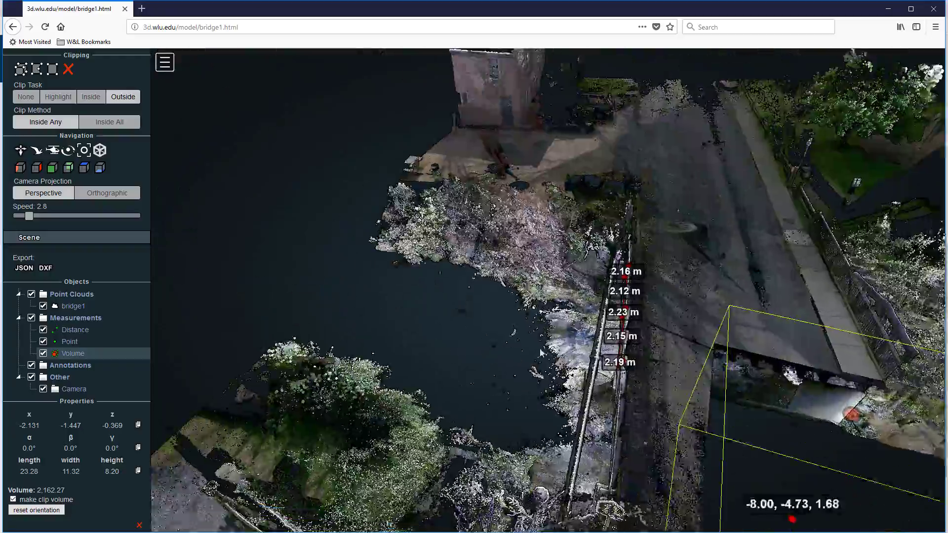
drag(804, 401, 608, 330)
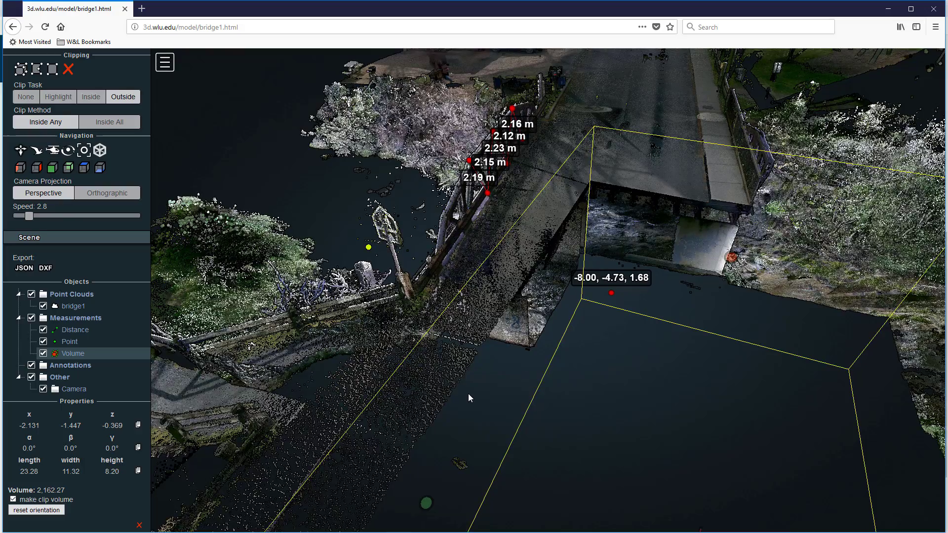
- Widen the clip box to 19.59 so it cuts across the full bridge deck, and deselect it
scroll(477, 363, down, 1)
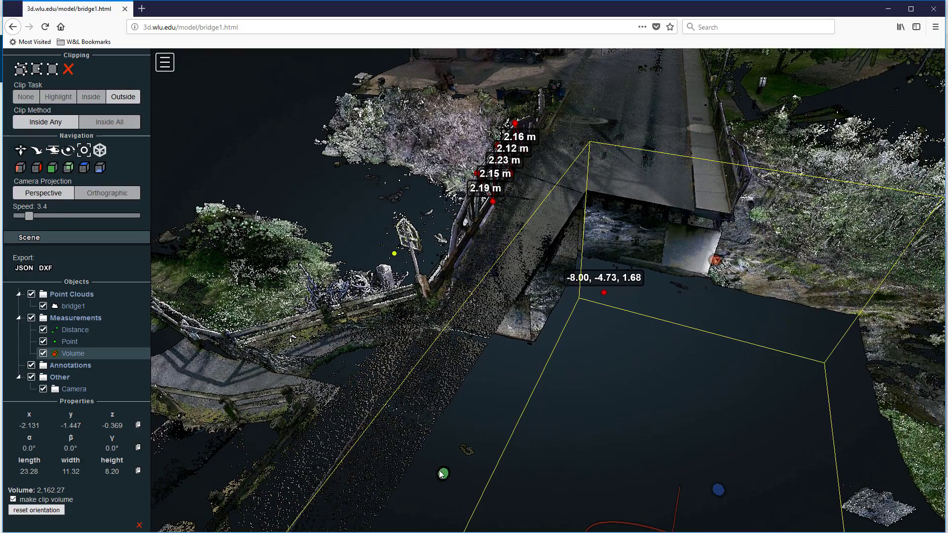
drag(441, 474, 285, 275)
drag(552, 308, 591, 282)
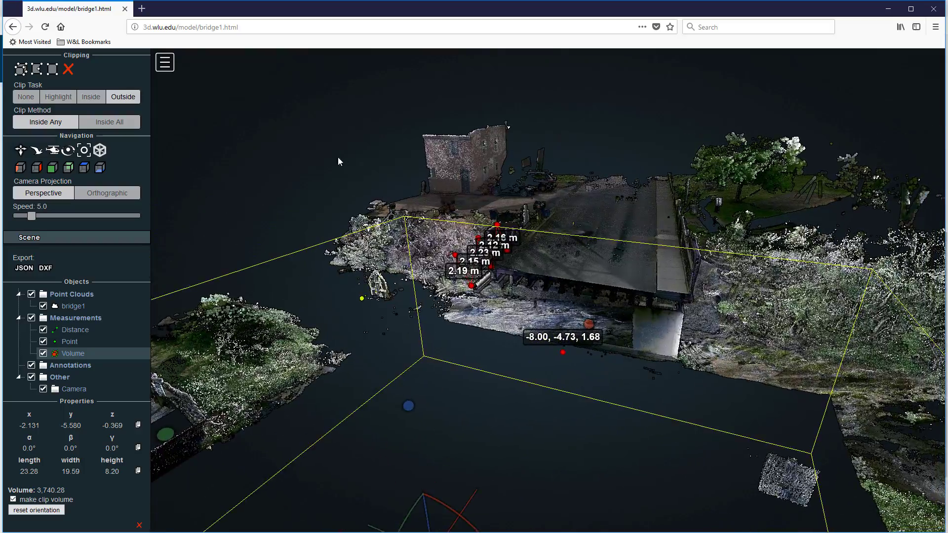
click(338, 161)
- Measure the distances along the underside of the cut deck from a beam bottom to the abutment and on to the abutment's outer edge
scroll(671, 329, up, 8)
scroll(670, 327, up, 5)
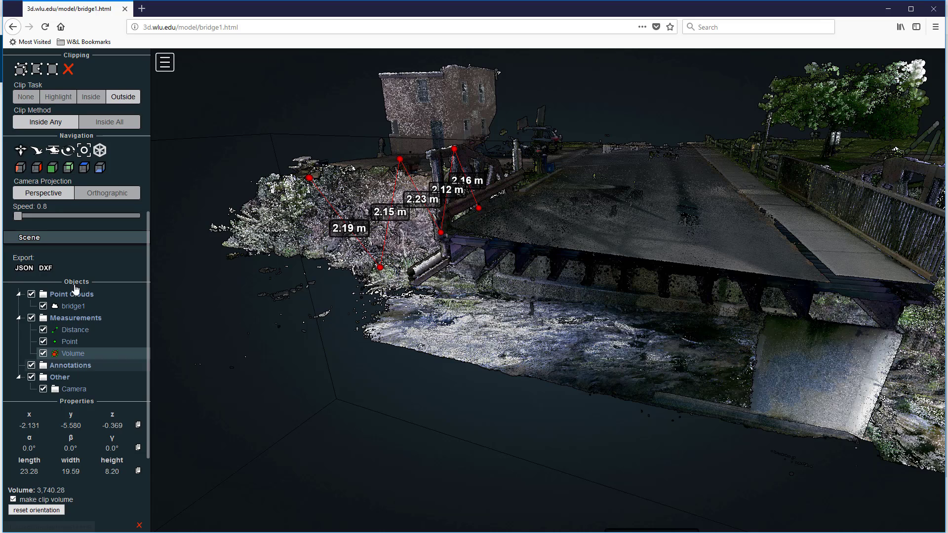
scroll(81, 245, up, 3)
scroll(81, 244, up, 3)
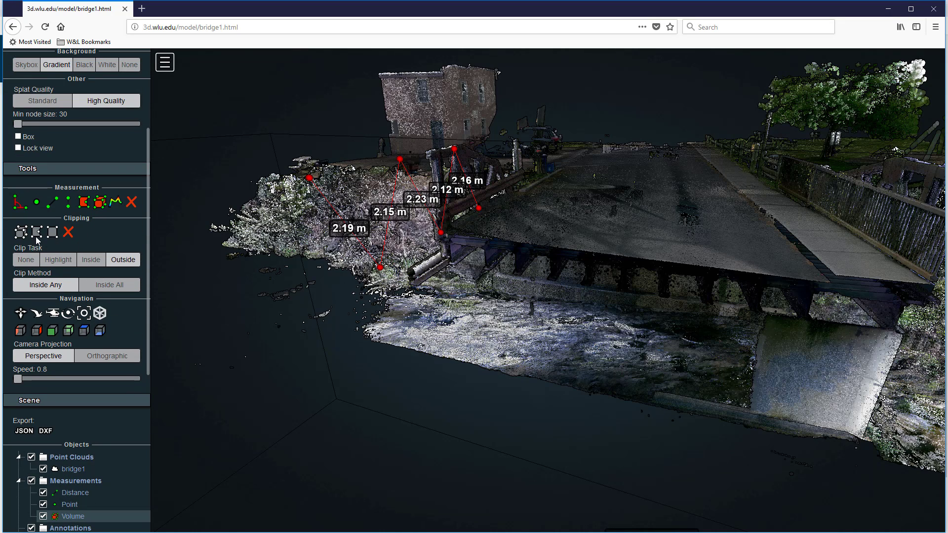
click(52, 202)
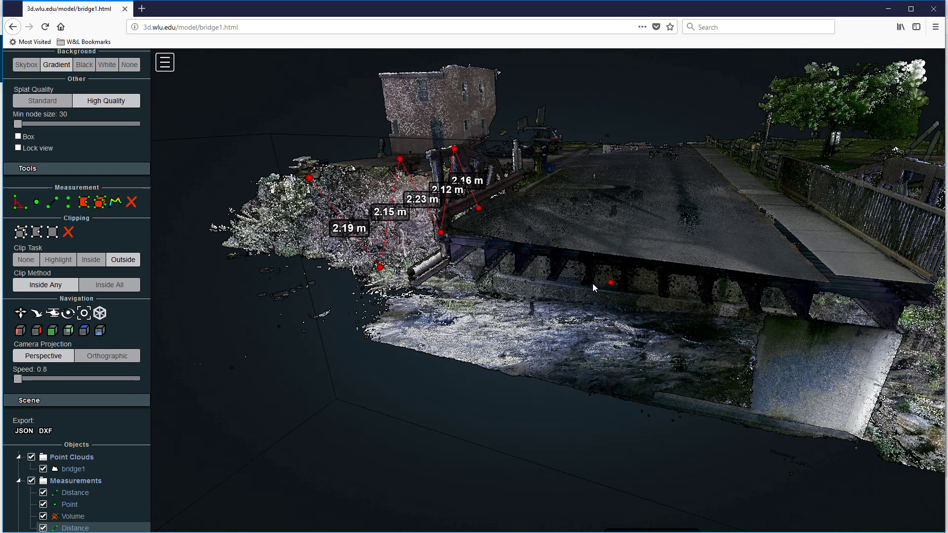
scroll(555, 292, up, 3)
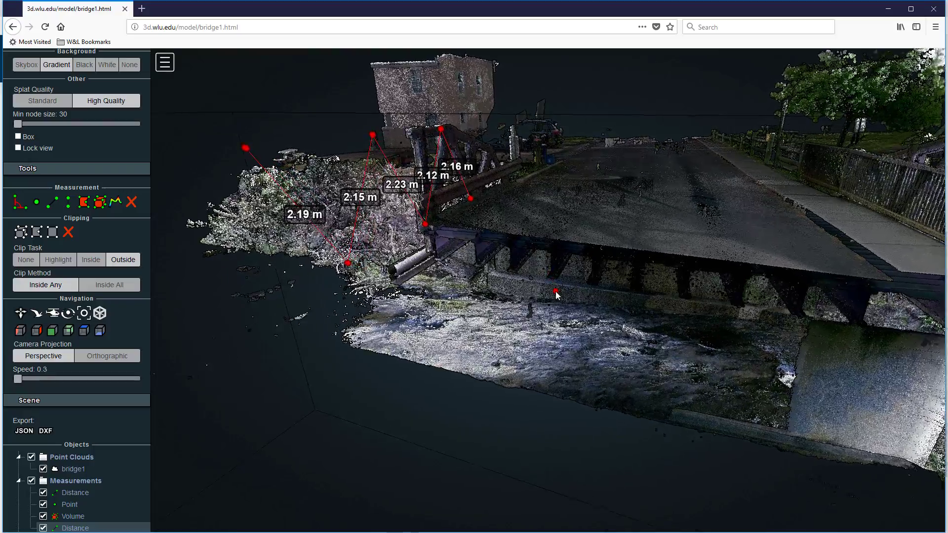
drag(619, 308, 683, 293)
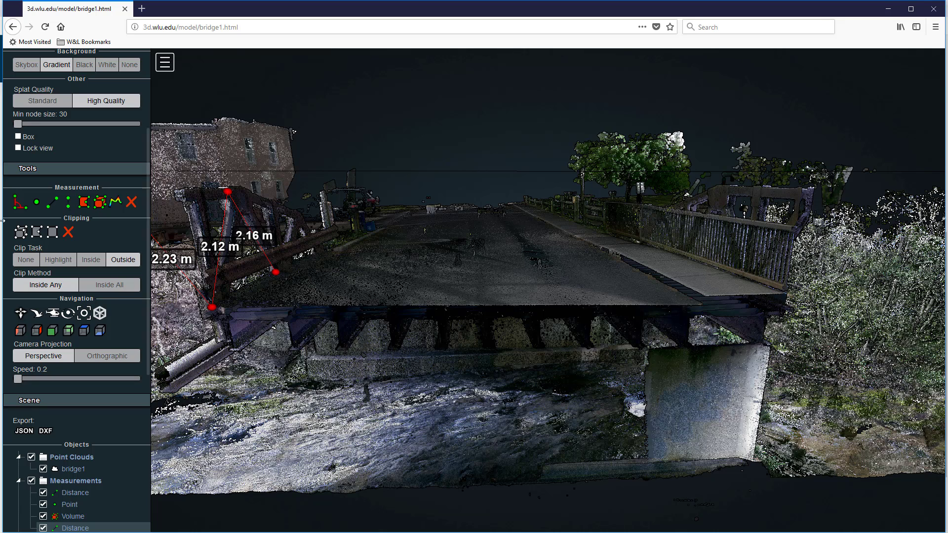
click(53, 203)
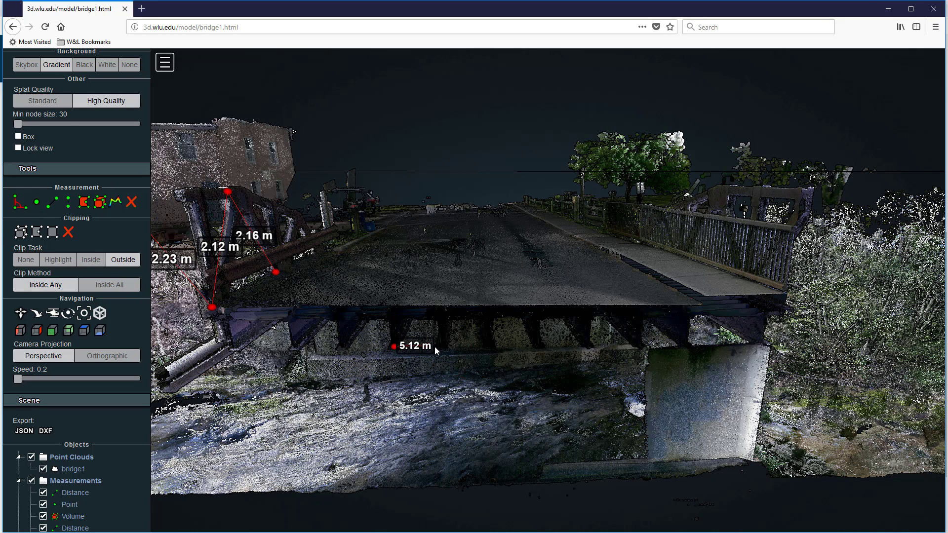
click(686, 343)
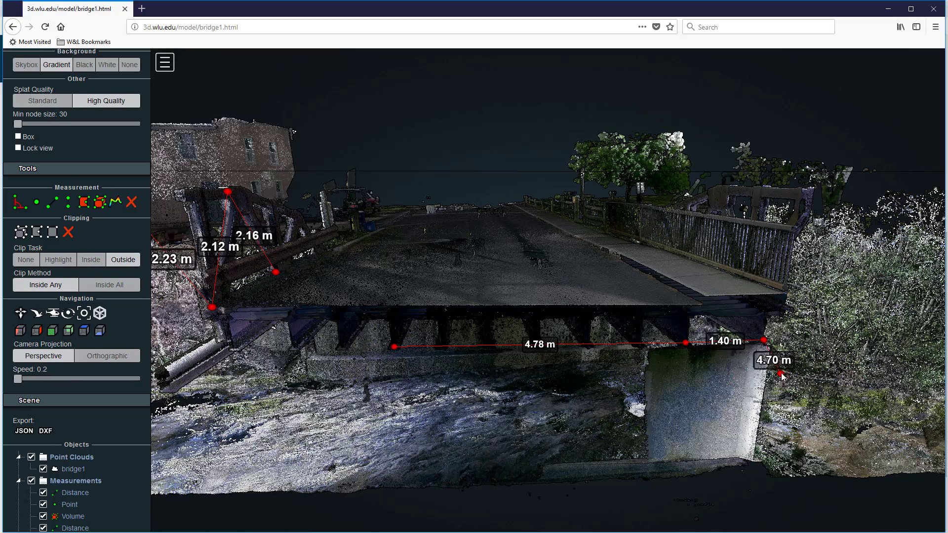
- Inspect the cut bridge, the new distance measurement and the surrounding site from several angles and farther away
drag(785, 374, 668, 343)
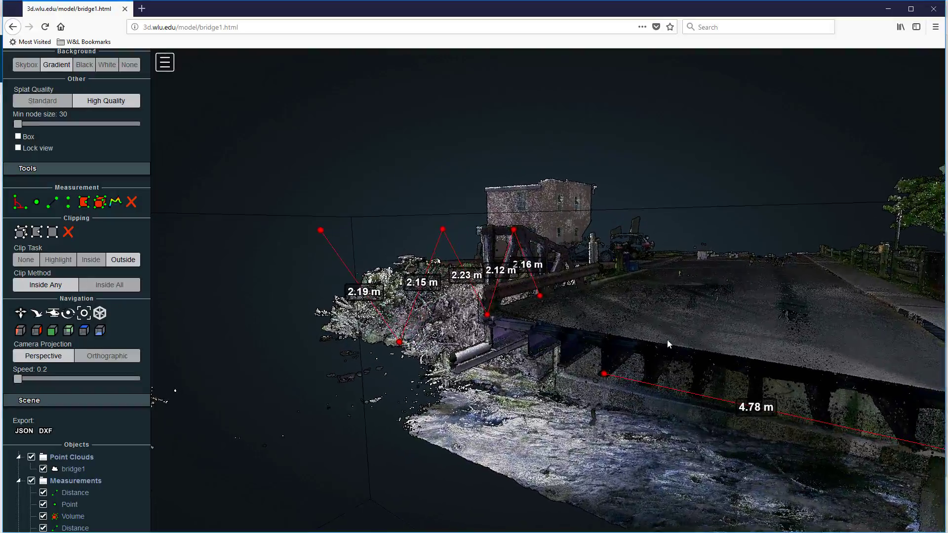
drag(475, 358, 626, 368)
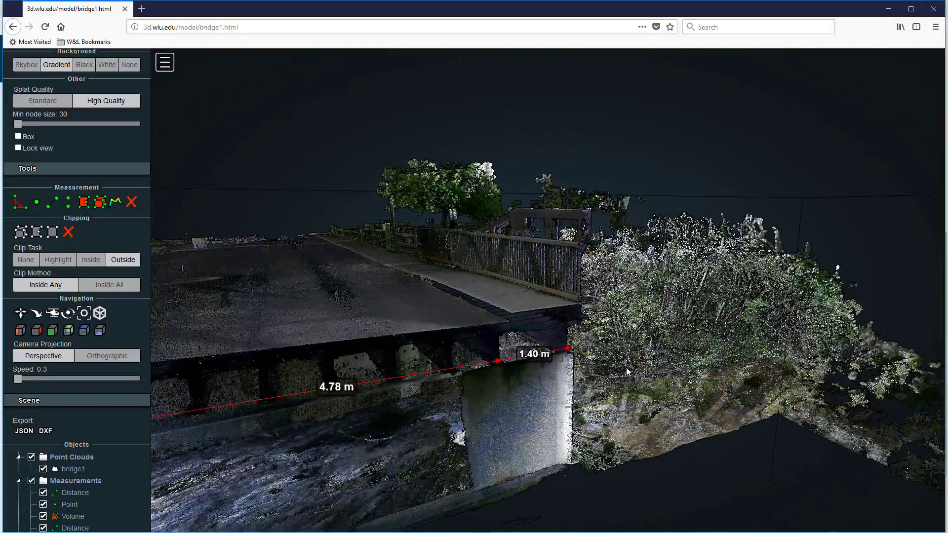
scroll(626, 367, down, 15)
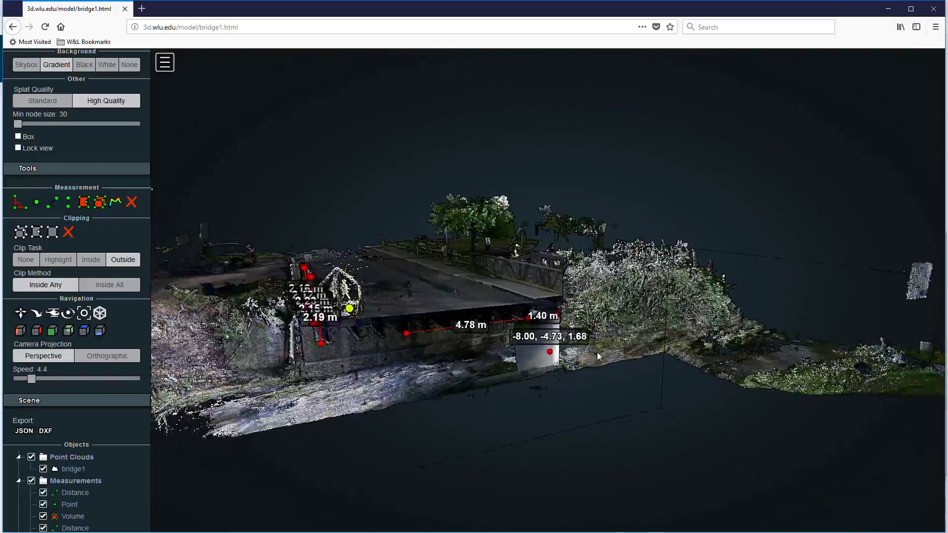
right_drag(446, 358, 596, 363)
drag(597, 367, 591, 313)
scroll(624, 359, down, 5)
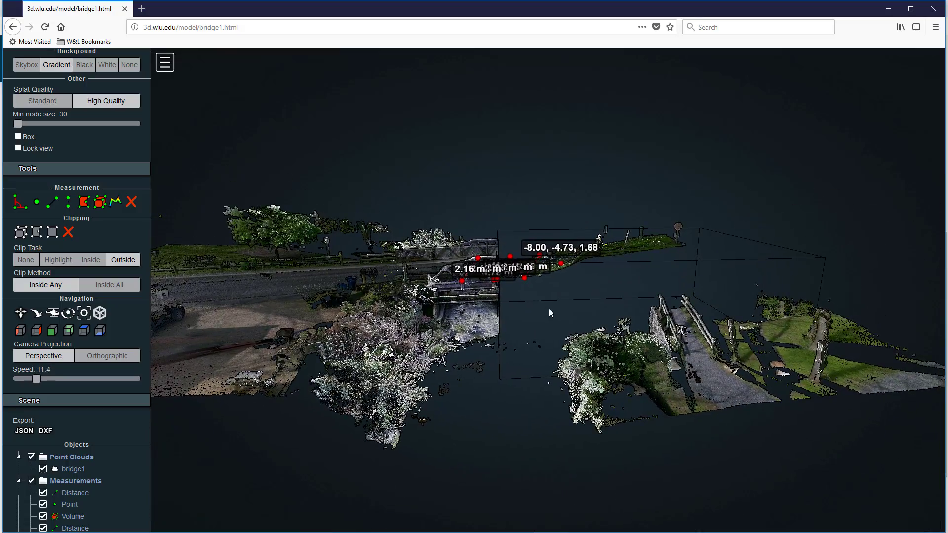